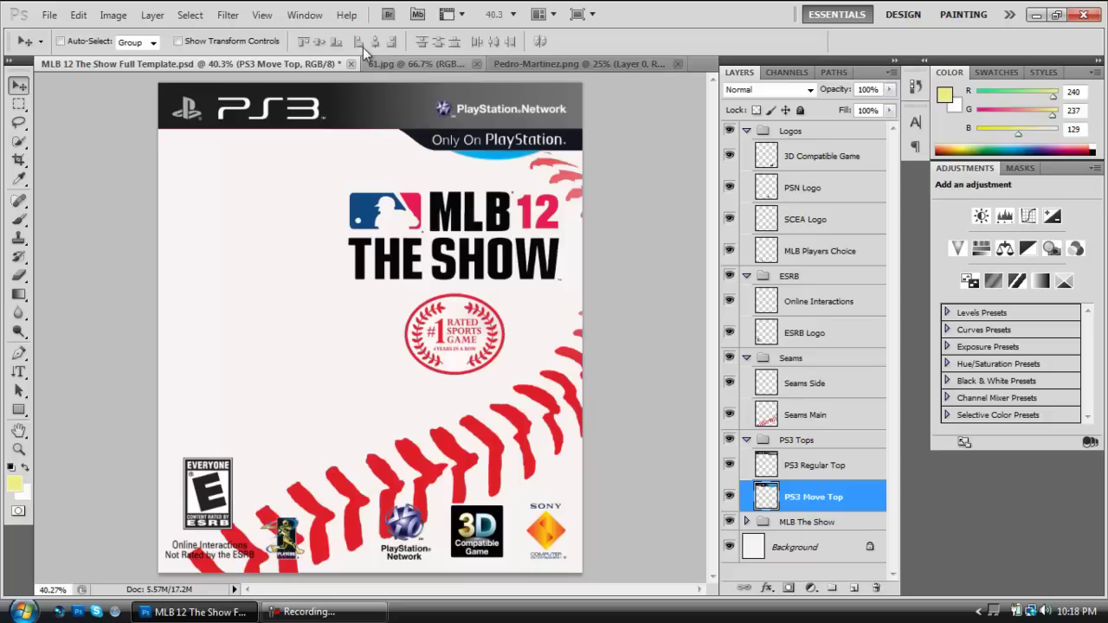
# Drag the Pedro Martinez cutout from Pedro-Martinez.png onto the MLB 12 cover template as Layer 1.
pyautogui.click(228, 14)
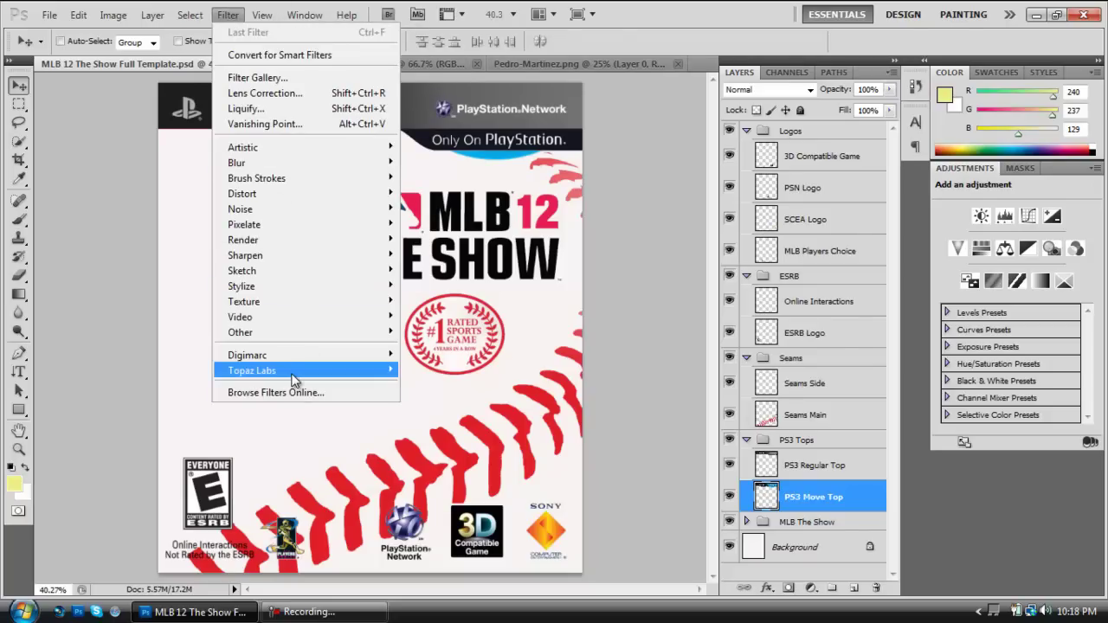
pyautogui.moveTo(292, 379)
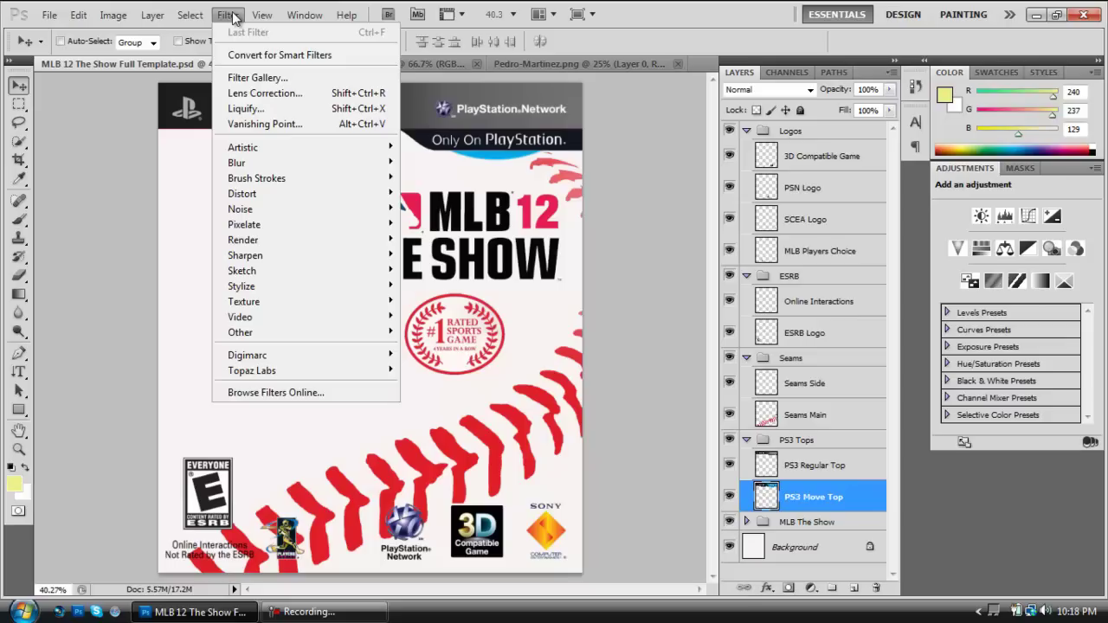
pyautogui.click(232, 16)
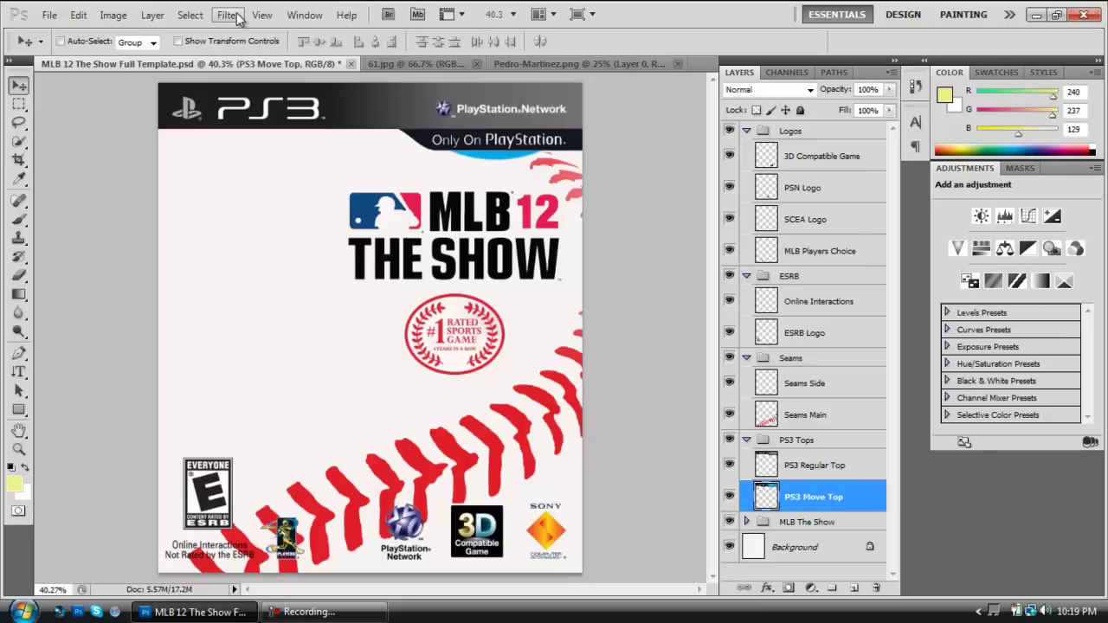
pyautogui.click(542, 65)
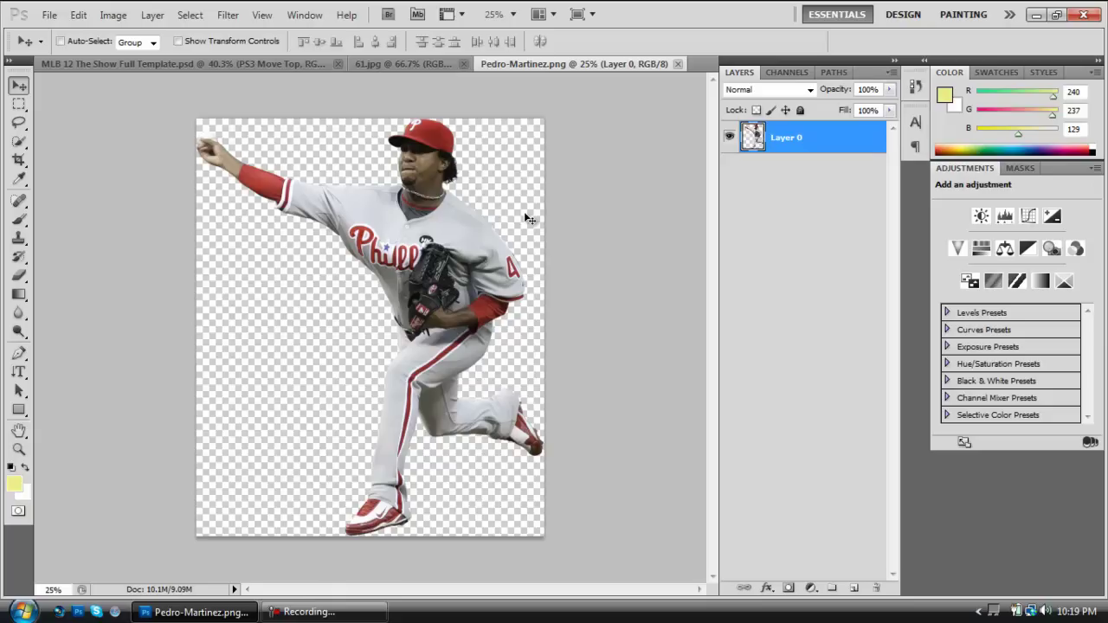
pyautogui.moveTo(426, 243); pyautogui.dragTo(371, 278)
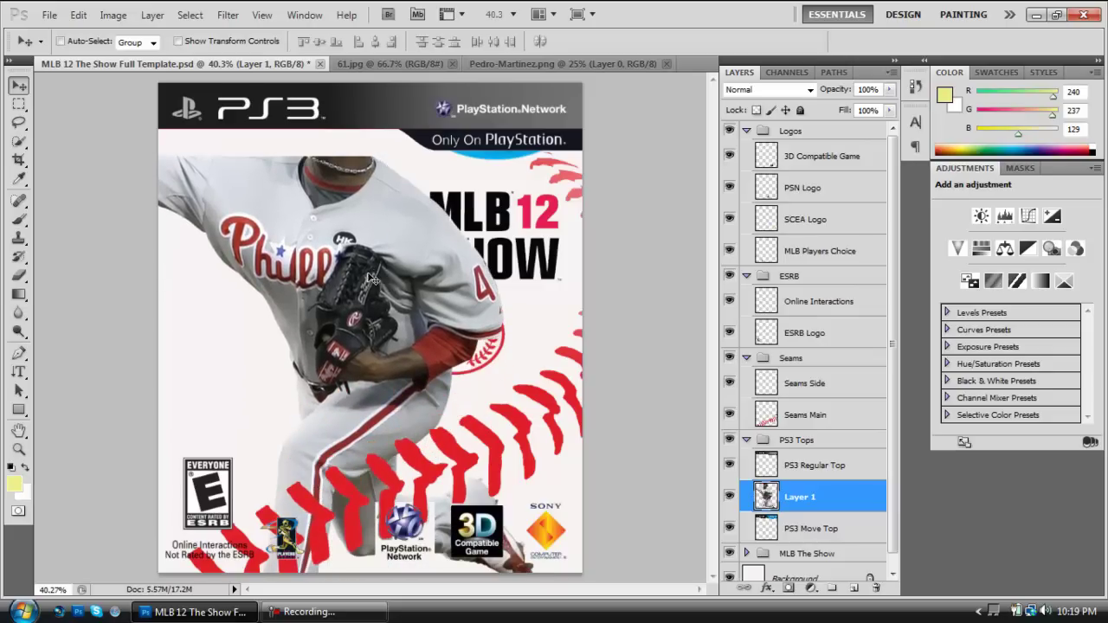
# Move PS3 Move Top to the top of PS3 Tops and PS3 Regular Top below Layer 1, then select Layer 1.
pyautogui.click(805, 468)
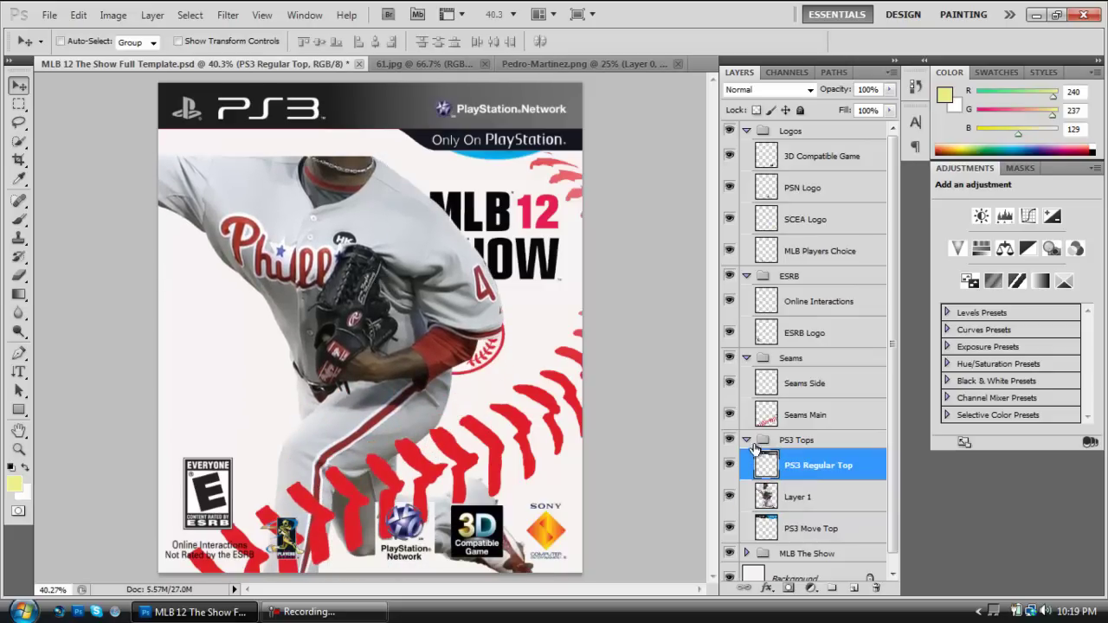
pyautogui.click(810, 532)
pyautogui.moveTo(810, 509); pyautogui.dragTo(811, 459)
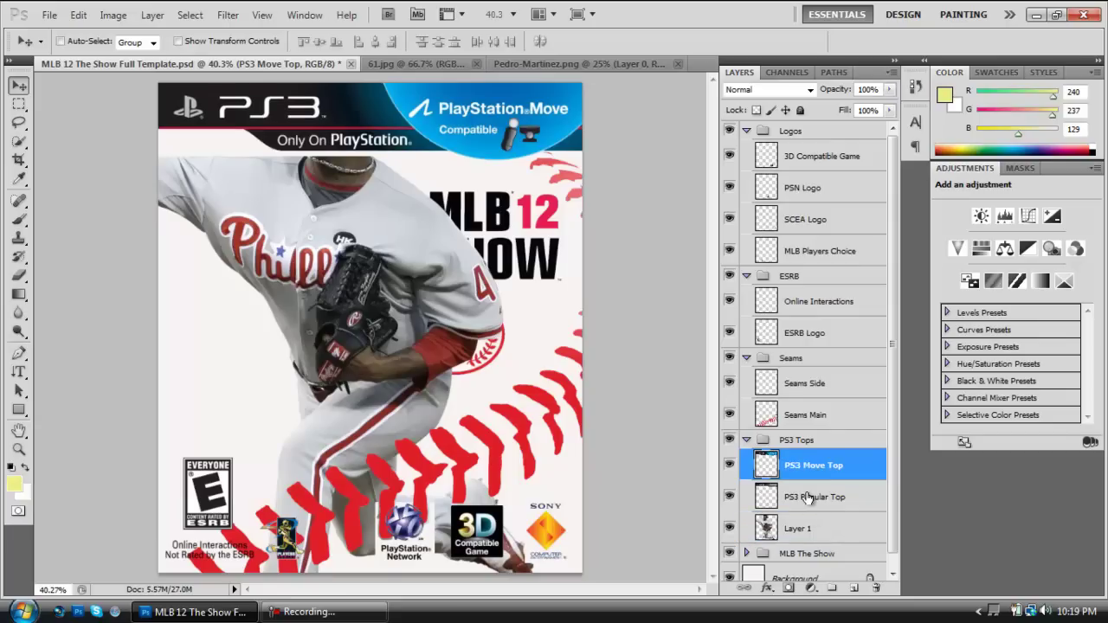
pyautogui.moveTo(809, 500); pyautogui.dragTo(809, 541)
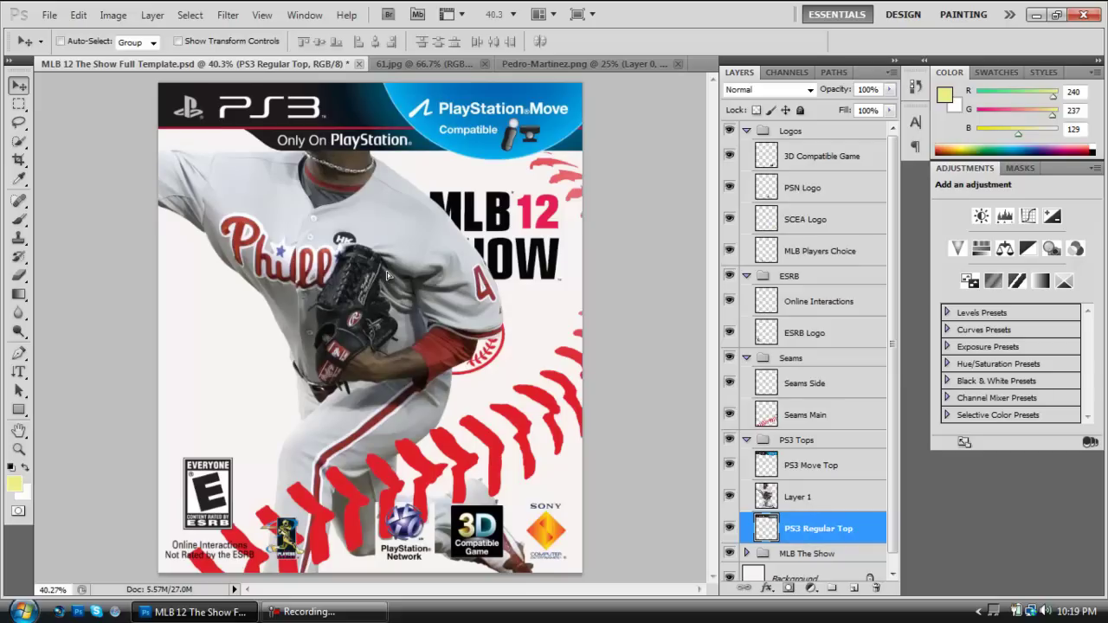
pyautogui.click(78, 15)
pyautogui.click(78, 15)
pyautogui.click(807, 511)
# Lower and scale the pitcher to about 68%, then move Layer 1 to the top of PS3 Tops.
pyautogui.moveTo(434, 286); pyautogui.dragTo(437, 330)
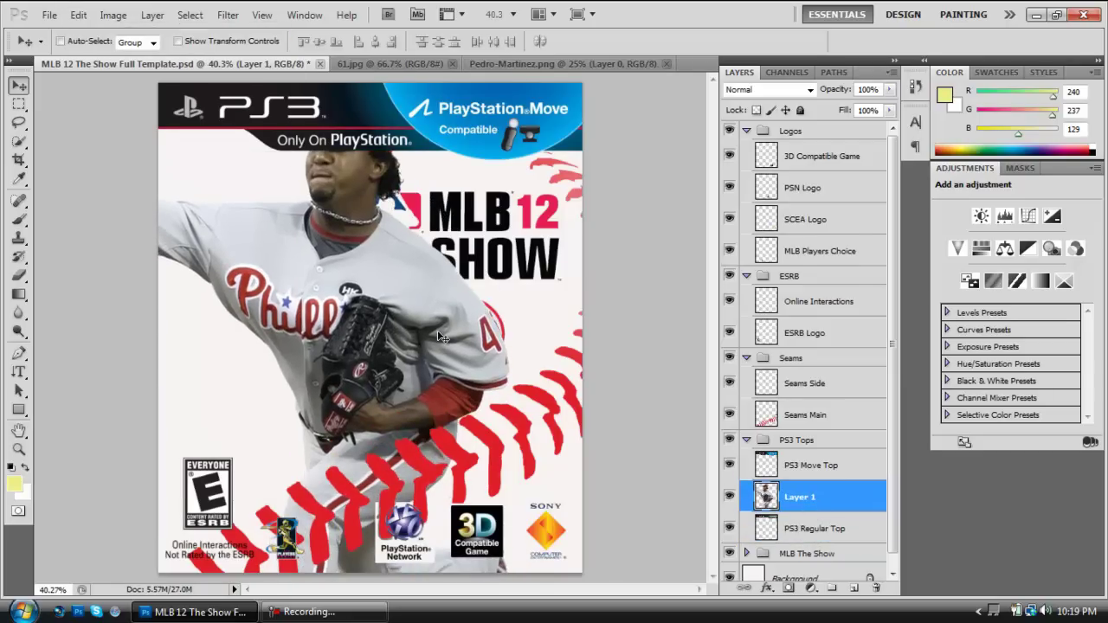
pyautogui.hotkey('ctrl', 't')
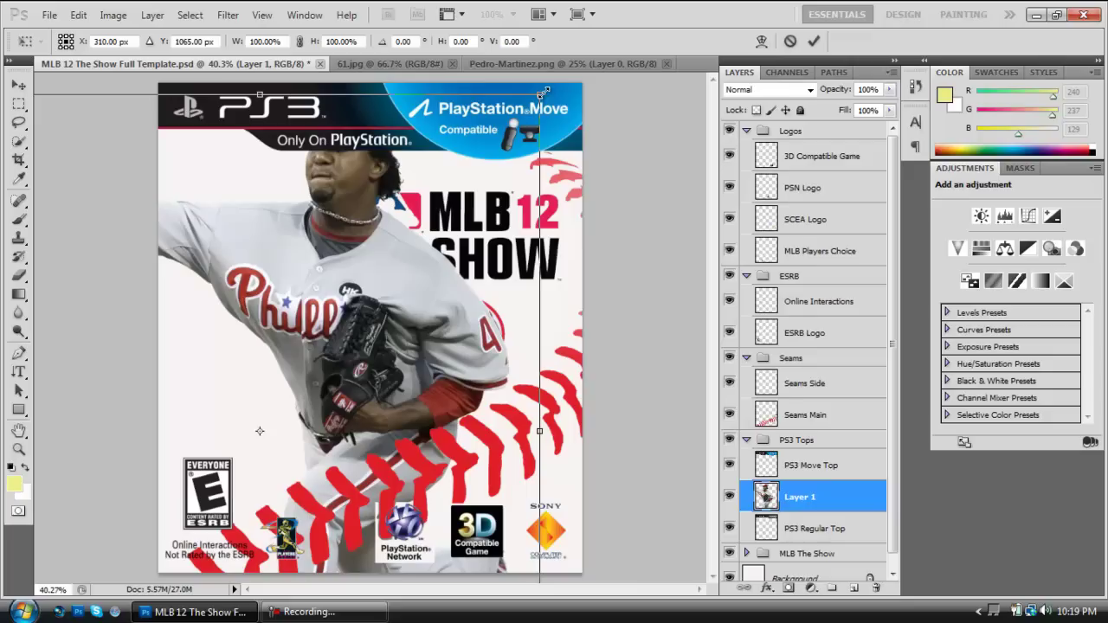
pyautogui.moveTo(541, 91); pyautogui.dragTo(414, 240)
pyautogui.moveTo(293, 382); pyautogui.dragTo(430, 250)
pyautogui.moveTo(552, 108); pyautogui.dragTo(476, 197)
pyautogui.moveTo(344, 318); pyautogui.dragTo(344, 264)
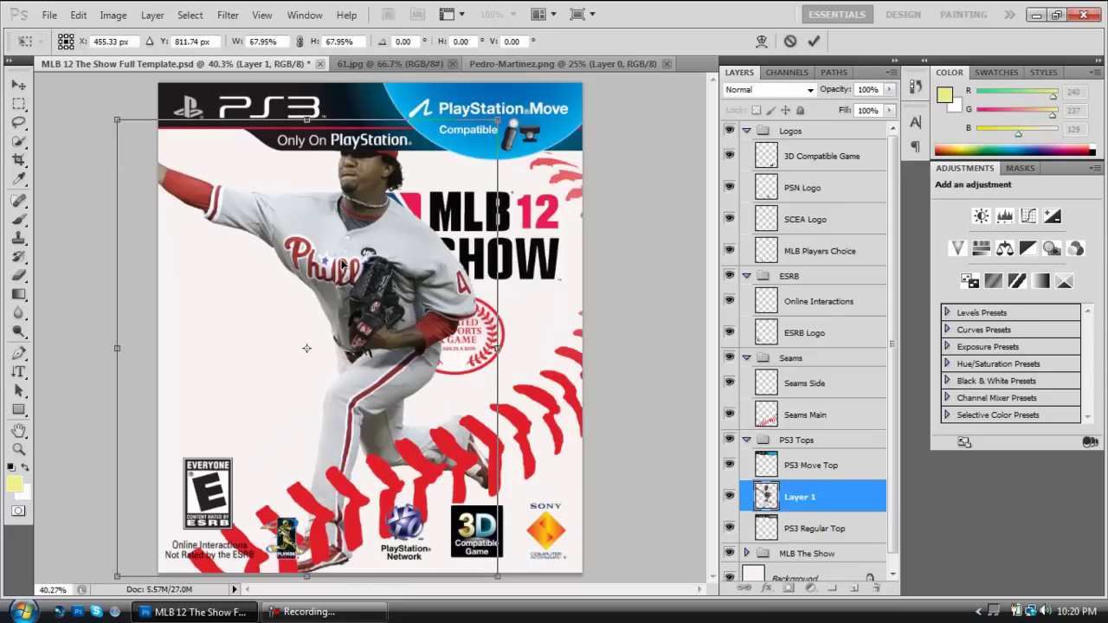
pyautogui.press('Return')
pyautogui.moveTo(803, 504); pyautogui.dragTo(803, 466)
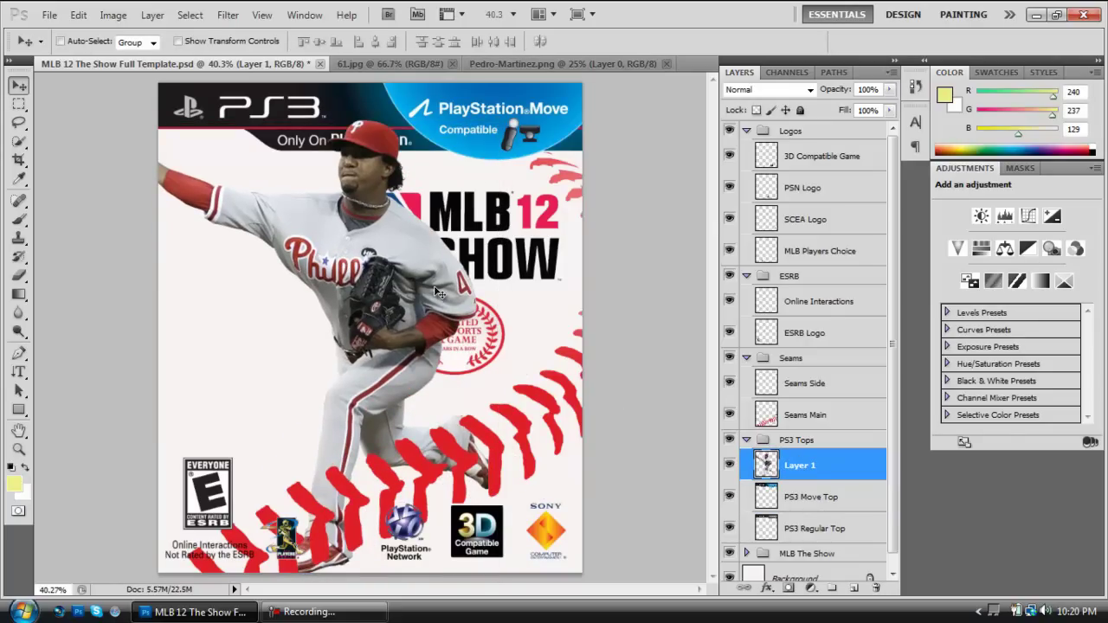
# Shift the pitcher left to uncover the MLB logo, rescaling him to about 97%.
pyautogui.hotkey('ctrl', 't')
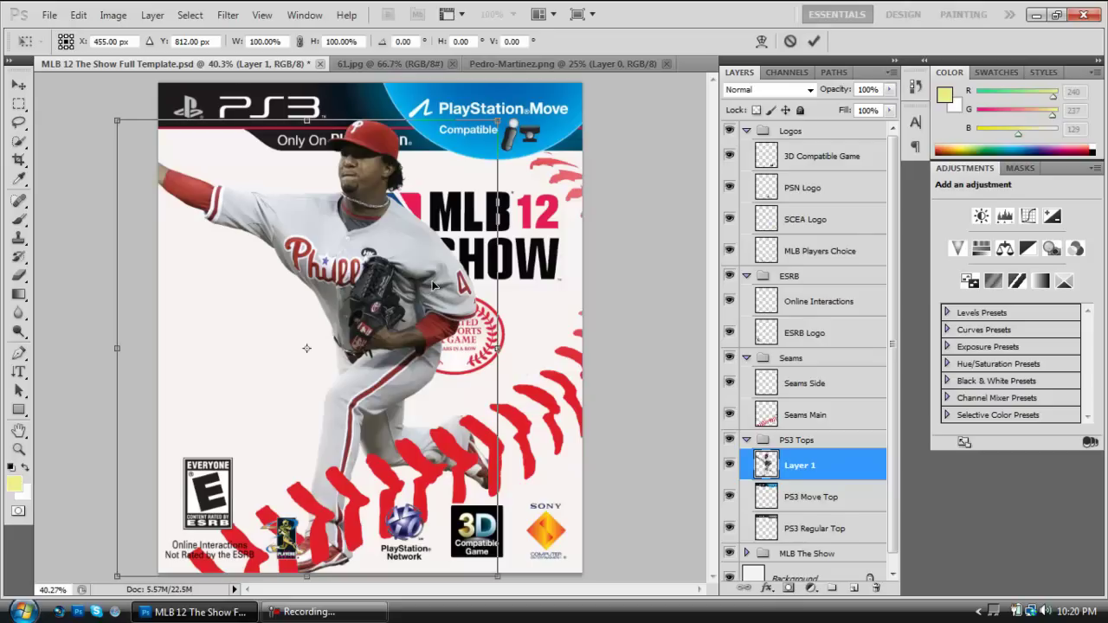
pyautogui.moveTo(455, 218); pyautogui.dragTo(392, 235)
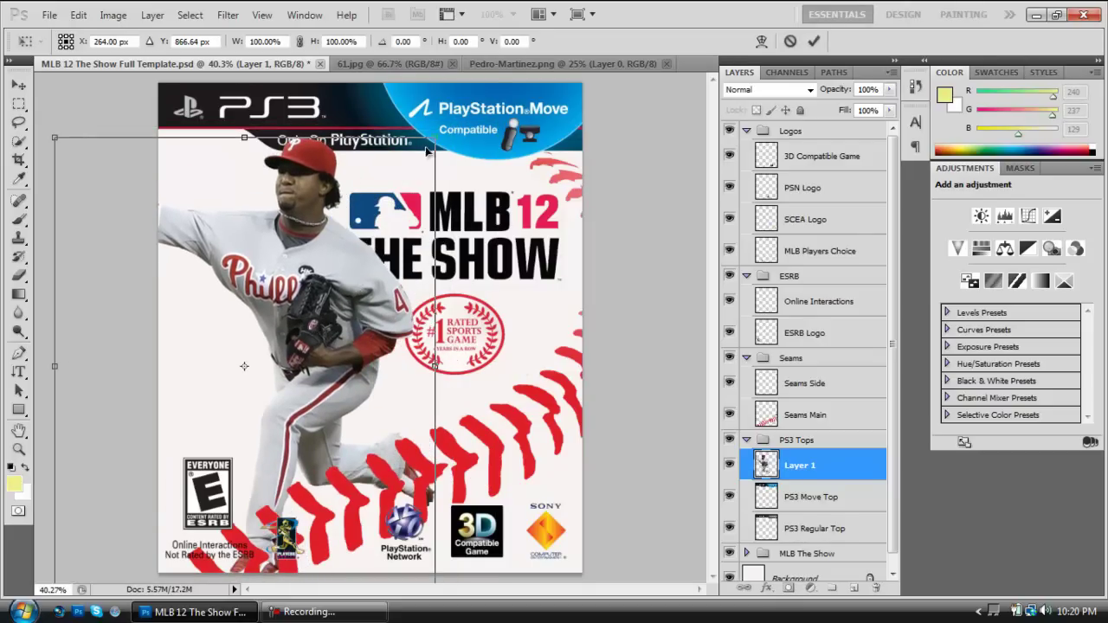
pyautogui.moveTo(435, 138); pyautogui.dragTo(419, 155)
pyautogui.moveTo(314, 249)
pyautogui.mouseDown()
pyautogui.moveTo(322, 236)
pyautogui.moveTo(311, 236)
pyautogui.mouseUp()
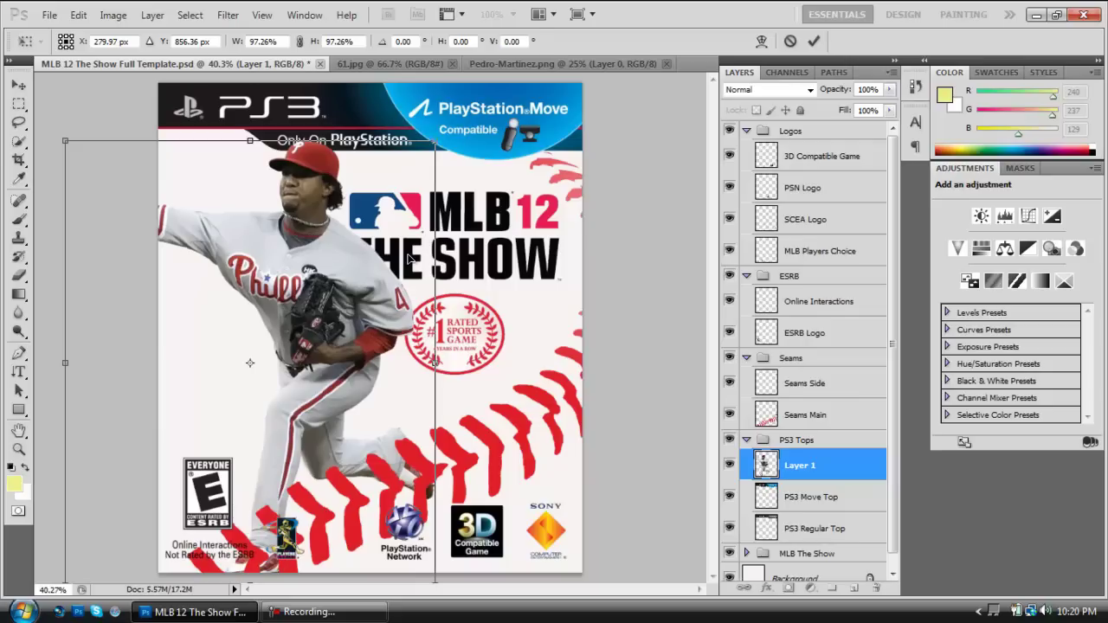
pyautogui.press('Return')
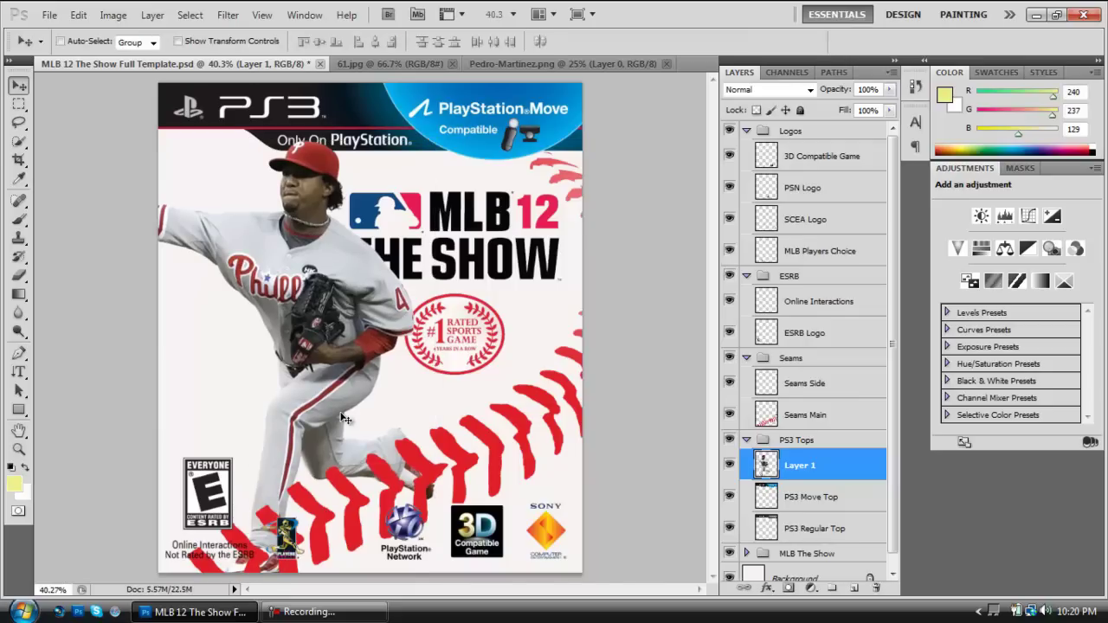
pyautogui.click(402, 61)
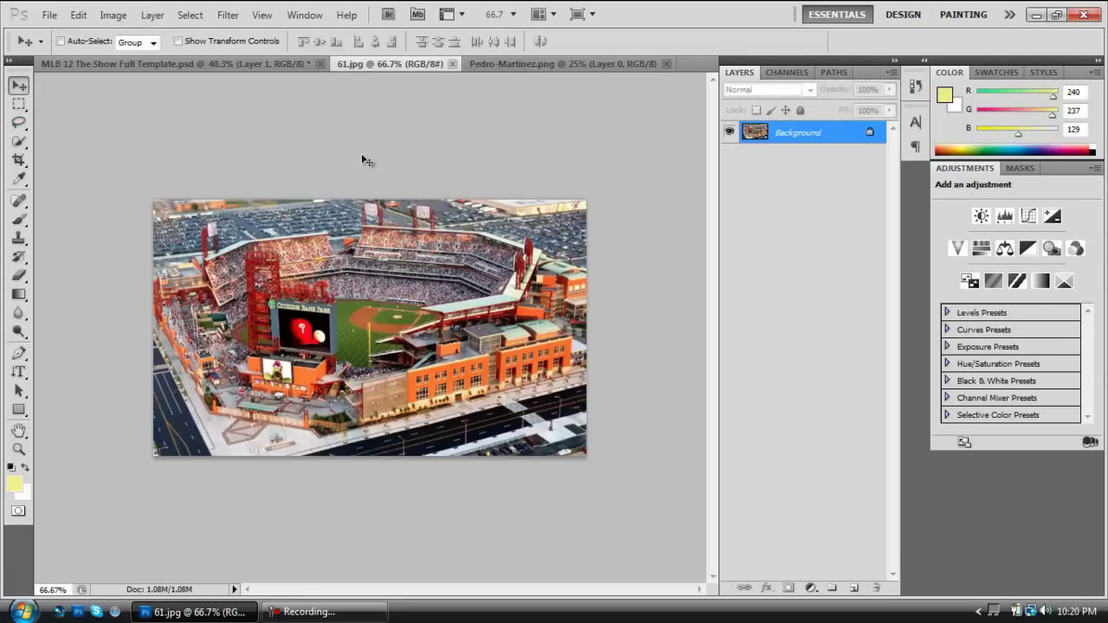
# Lasso the right half of the 61.jpg stadium and copy it to a new layer.
pyautogui.click(19, 125)
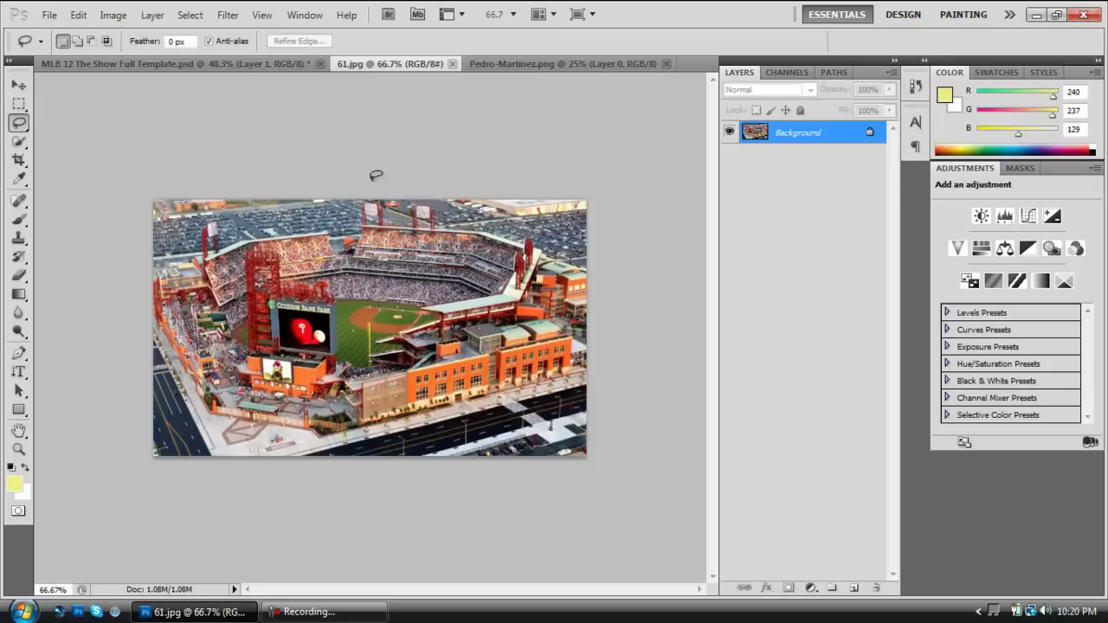
pyautogui.moveTo(372, 511)
pyautogui.mouseDown()
pyautogui.moveTo(559, 508)
pyautogui.moveTo(671, 455)
pyautogui.moveTo(634, 161)
pyautogui.moveTo(457, 159)
pyautogui.moveTo(390, 171)
pyautogui.moveTo(370, 191)
pyautogui.mouseUp()
pyautogui.rightClick(423, 253)
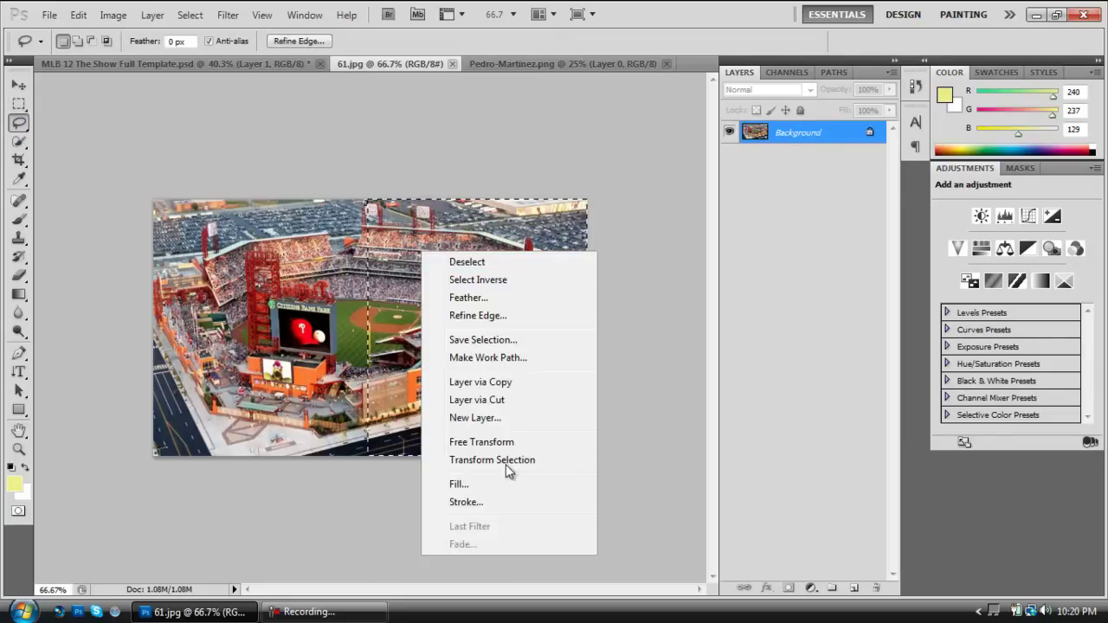
pyautogui.click(482, 386)
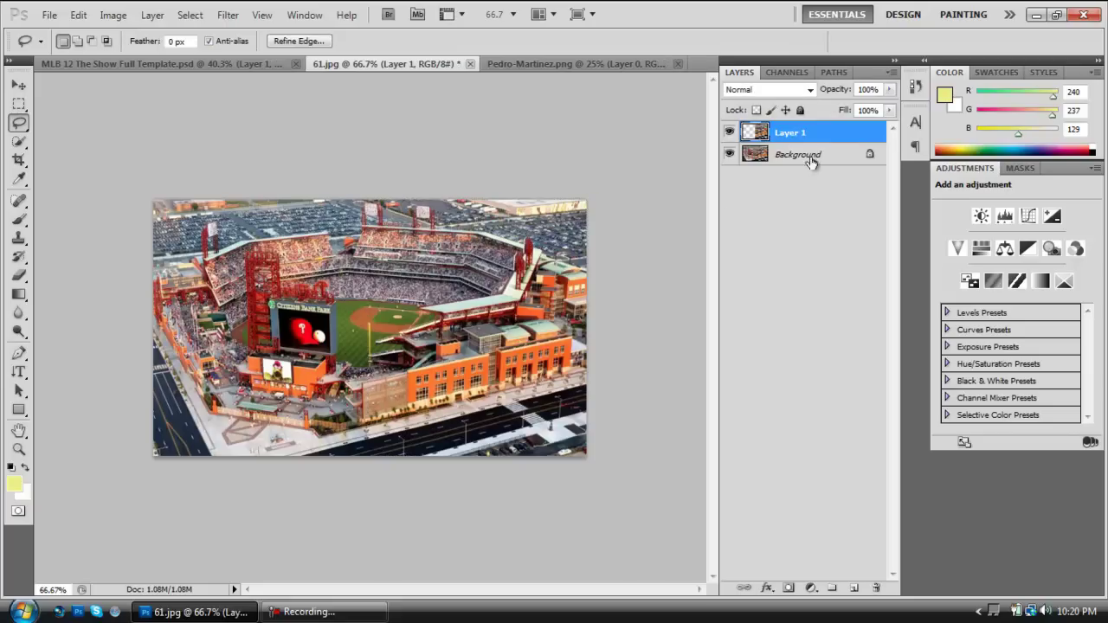
pyautogui.click(729, 154)
# Bring the stadium piece into the cover, enlarge it to about 297%, and place it below PS3 Move Top.
pyautogui.click(19, 85)
pyautogui.moveTo(435, 288); pyautogui.dragTo(241, 209)
pyautogui.hotkey('ctrl', 't')
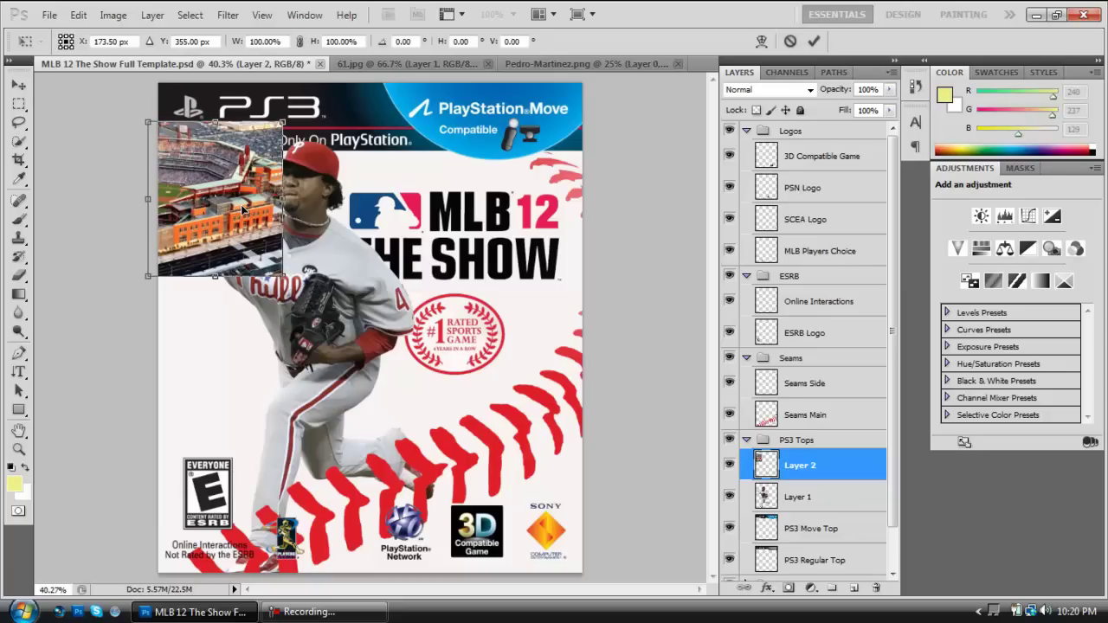
pyautogui.moveTo(281, 275); pyautogui.dragTo(583, 551)
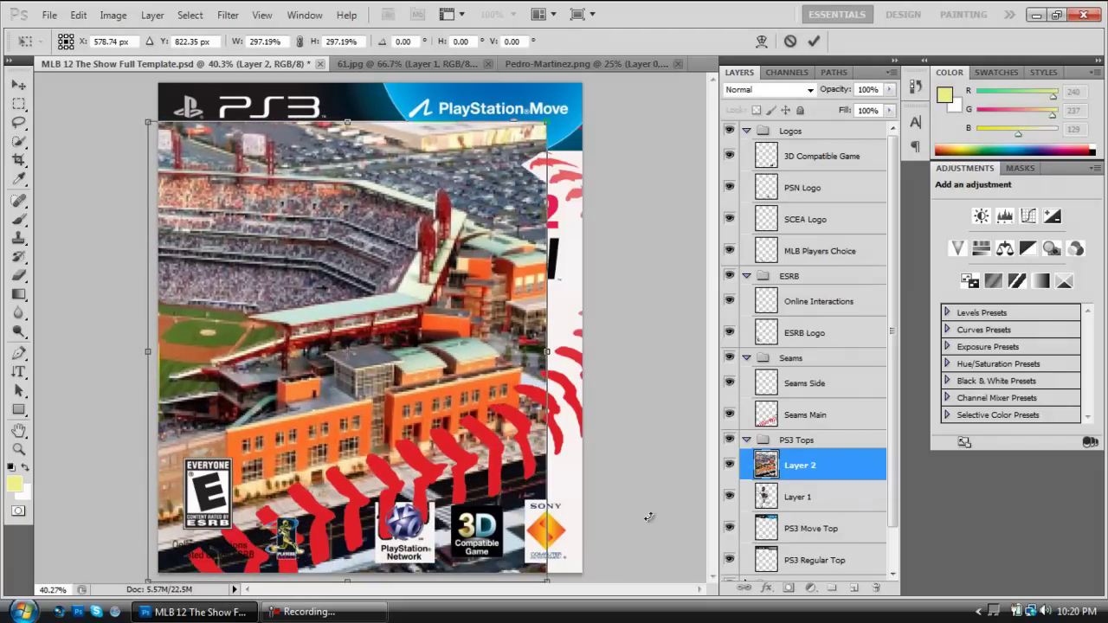
pyautogui.press('Return')
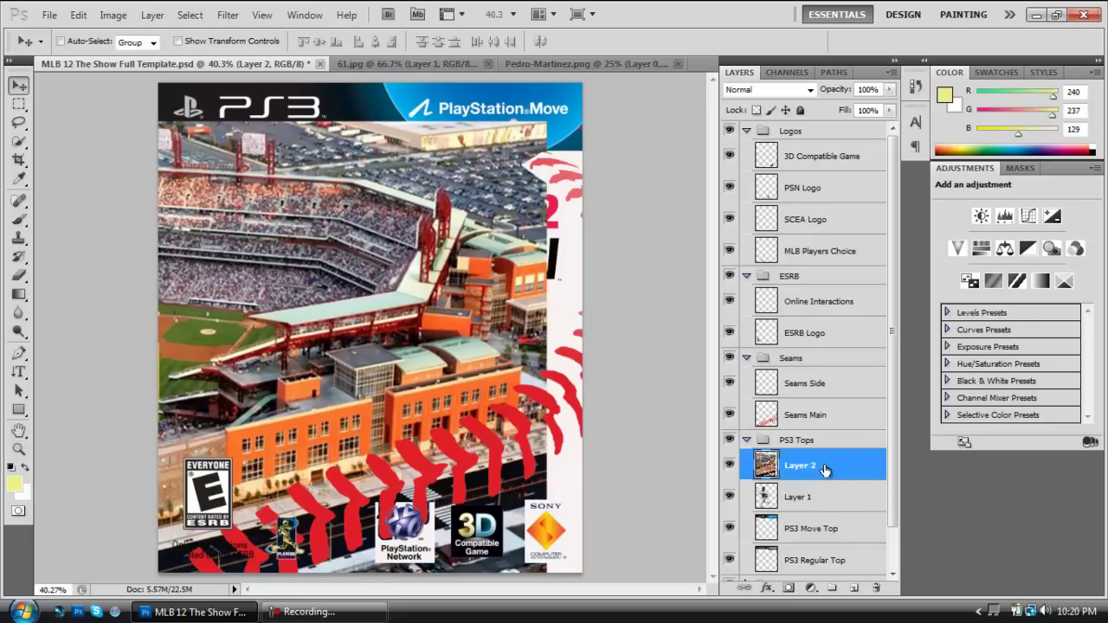
pyautogui.moveTo(822, 484); pyautogui.dragTo(828, 544)
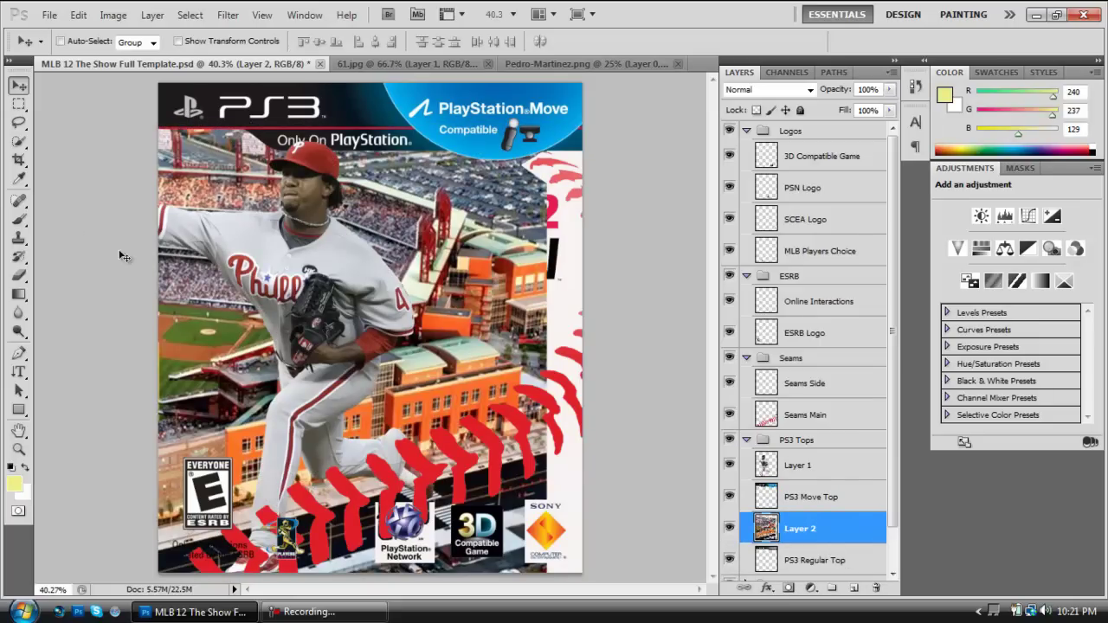
# Block-erase the stadium beside the pitcher's head, around the seams, and near the Sony logo.
pyautogui.click(19, 296)
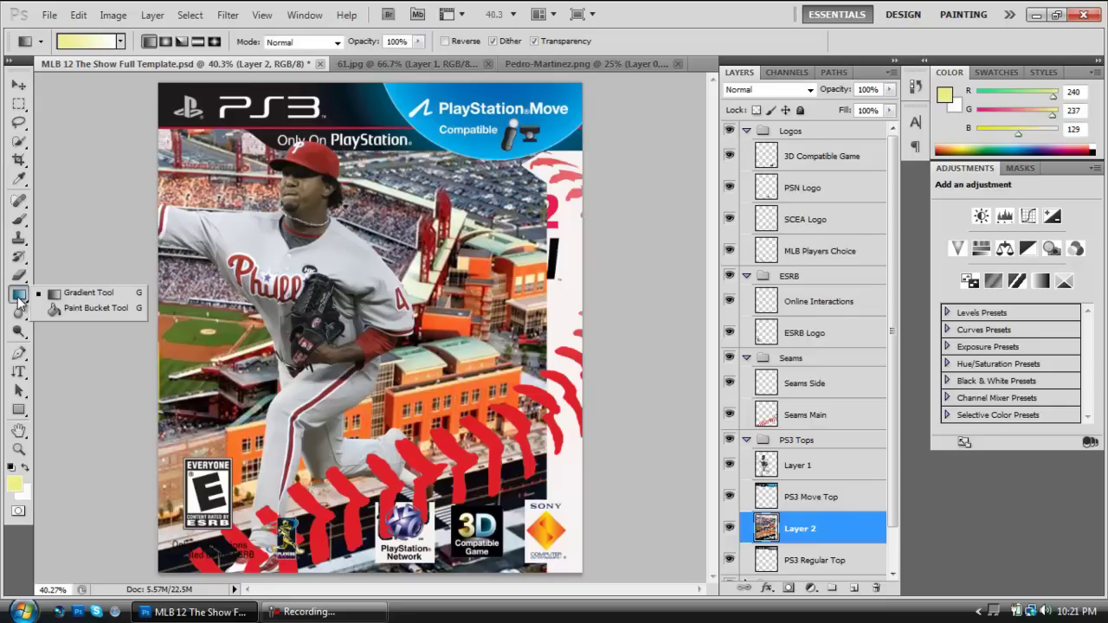
pyautogui.click(19, 275)
pyautogui.click(82, 275)
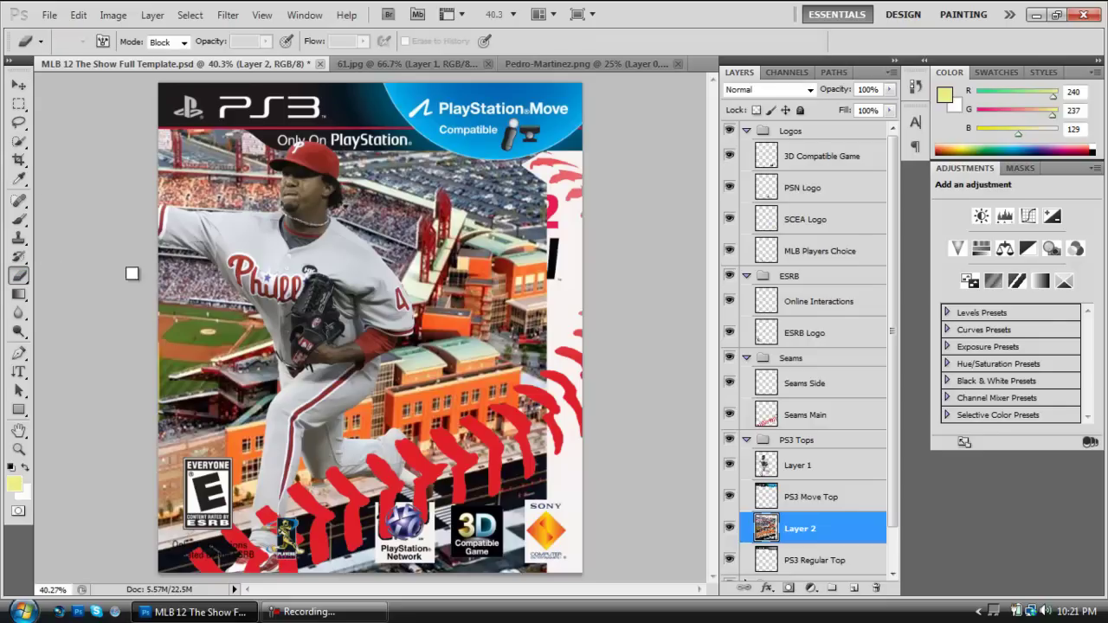
pyautogui.moveTo(353, 152)
pyautogui.mouseDown()
pyautogui.moveTo(355, 194)
pyautogui.moveTo(345, 206)
pyautogui.moveTo(337, 197)
pyautogui.moveTo(353, 189)
pyautogui.moveTo(349, 230)
pyautogui.moveTo(394, 232)
pyautogui.moveTo(370, 243)
pyautogui.moveTo(403, 208)
pyautogui.moveTo(364, 240)
pyautogui.moveTo(381, 200)
pyautogui.moveTo(354, 209)
pyautogui.moveTo(374, 154)
pyautogui.moveTo(396, 140)
pyautogui.moveTo(370, 140)
pyautogui.moveTo(400, 159)
pyautogui.moveTo(301, 210)
pyautogui.moveTo(421, 169)
pyautogui.moveTo(374, 176)
pyautogui.moveTo(532, 157)
pyautogui.moveTo(465, 192)
pyautogui.moveTo(579, 172)
pyautogui.moveTo(562, 150)
pyautogui.moveTo(538, 183)
pyautogui.moveTo(528, 249)
pyautogui.moveTo(525, 236)
pyautogui.moveTo(581, 233)
pyautogui.moveTo(523, 259)
pyautogui.moveTo(581, 192)
pyautogui.moveTo(573, 186)
pyautogui.moveTo(508, 263)
pyautogui.moveTo(550, 276)
pyautogui.moveTo(558, 236)
pyautogui.moveTo(490, 279)
pyautogui.moveTo(488, 246)
pyautogui.moveTo(571, 208)
pyautogui.moveTo(546, 176)
pyautogui.moveTo(511, 201)
pyautogui.moveTo(517, 187)
pyautogui.moveTo(570, 168)
pyautogui.moveTo(489, 215)
pyautogui.moveTo(490, 177)
pyautogui.moveTo(513, 179)
pyautogui.moveTo(433, 224)
pyautogui.moveTo(426, 295)
pyautogui.moveTo(403, 270)
pyautogui.moveTo(389, 268)
pyautogui.moveTo(385, 284)
pyautogui.moveTo(424, 308)
pyautogui.moveTo(455, 305)
pyautogui.moveTo(482, 272)
pyautogui.moveTo(450, 283)
pyautogui.moveTo(426, 261)
pyautogui.moveTo(432, 279)
pyautogui.moveTo(391, 282)
pyautogui.moveTo(422, 278)
pyautogui.moveTo(447, 255)
pyautogui.moveTo(490, 294)
pyautogui.moveTo(552, 318)
pyautogui.moveTo(550, 418)
pyautogui.moveTo(525, 381)
pyautogui.moveTo(512, 398)
pyautogui.moveTo(531, 340)
pyautogui.moveTo(519, 295)
pyautogui.moveTo(446, 373)
pyautogui.moveTo(424, 321)
pyautogui.moveTo(414, 334)
pyautogui.moveTo(394, 371)
pyautogui.moveTo(450, 310)
pyautogui.moveTo(455, 411)
pyautogui.moveTo(330, 438)
pyautogui.moveTo(353, 420)
pyautogui.mouseUp()
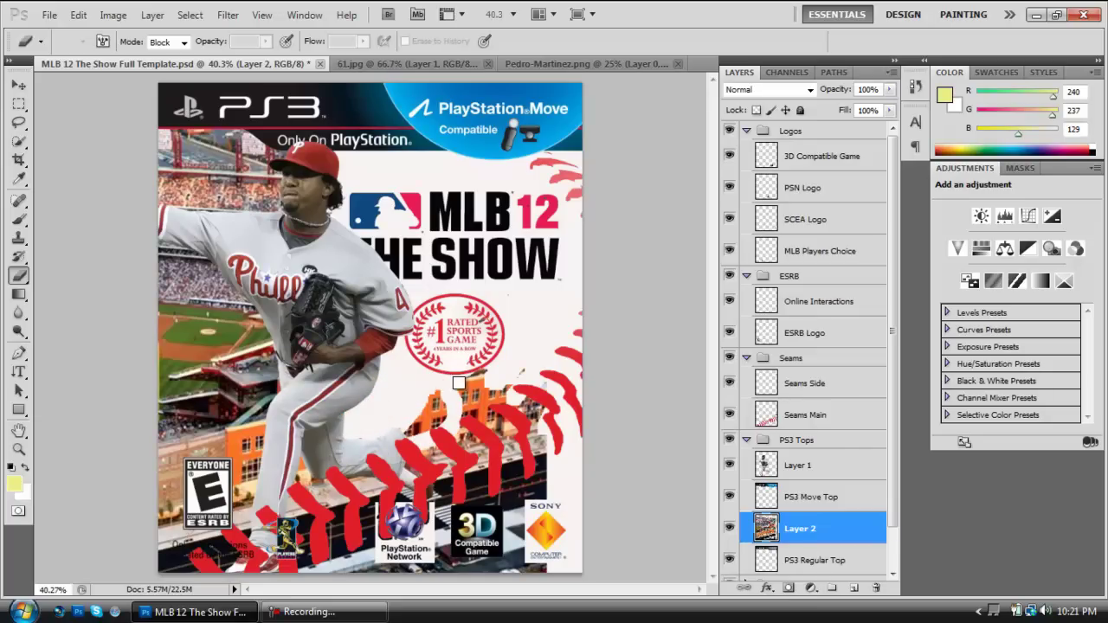
pyautogui.moveTo(459, 383)
pyautogui.mouseDown()
pyautogui.moveTo(515, 363)
pyautogui.moveTo(468, 368)
pyautogui.moveTo(518, 412)
pyautogui.moveTo(530, 355)
pyautogui.moveTo(546, 357)
pyautogui.moveTo(565, 370)
pyautogui.moveTo(554, 429)
pyautogui.mouseUp()
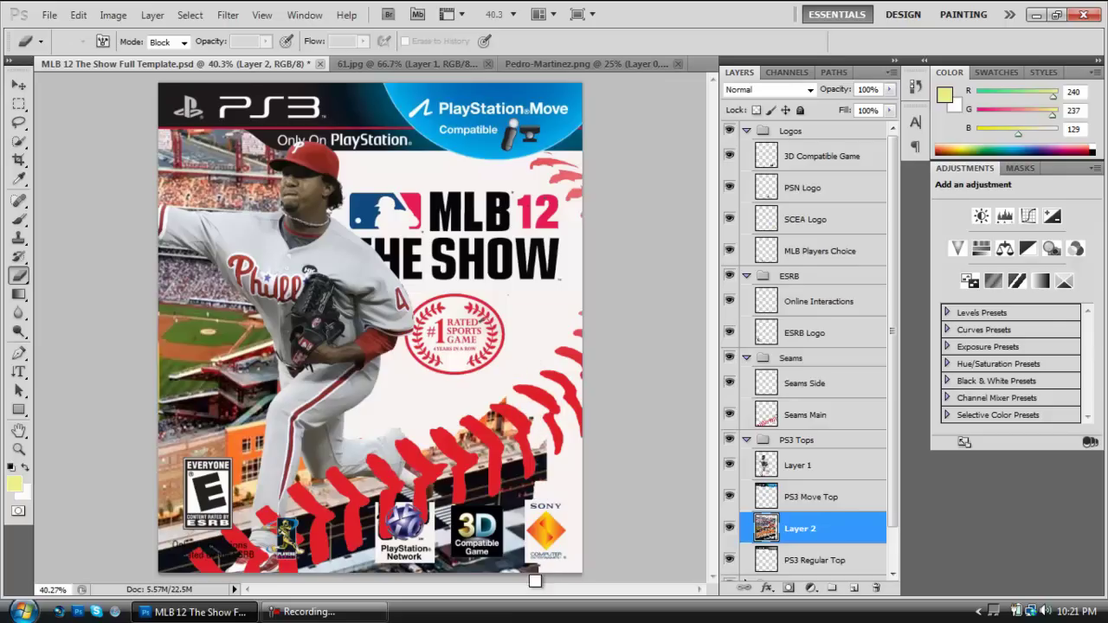
pyautogui.moveTo(536, 580)
pyautogui.mouseDown()
pyautogui.moveTo(521, 501)
pyautogui.moveTo(535, 508)
pyautogui.moveTo(526, 530)
pyautogui.moveTo(543, 454)
pyautogui.moveTo(538, 419)
pyautogui.moveTo(518, 485)
pyautogui.moveTo(509, 478)
pyautogui.moveTo(497, 423)
pyautogui.moveTo(503, 384)
pyautogui.moveTo(502, 430)
pyautogui.moveTo(522, 416)
pyautogui.moveTo(516, 440)
pyautogui.moveTo(490, 448)
pyautogui.moveTo(504, 420)
pyautogui.moveTo(484, 404)
pyautogui.moveTo(418, 465)
pyautogui.moveTo(415, 452)
pyautogui.moveTo(392, 558)
pyautogui.moveTo(509, 568)
pyautogui.moveTo(493, 562)
pyautogui.moveTo(530, 535)
pyautogui.moveTo(535, 499)
pyautogui.moveTo(513, 483)
pyautogui.moveTo(499, 560)
pyautogui.moveTo(555, 474)
pyautogui.moveTo(571, 366)
pyautogui.moveTo(515, 502)
pyautogui.moveTo(532, 462)
pyautogui.moveTo(496, 484)
pyautogui.moveTo(504, 470)
pyautogui.moveTo(438, 477)
pyautogui.moveTo(494, 480)
pyautogui.moveTo(479, 449)
pyautogui.moveTo(434, 466)
pyautogui.moveTo(462, 424)
pyautogui.moveTo(443, 551)
pyautogui.moveTo(380, 563)
pyautogui.moveTo(369, 467)
pyautogui.moveTo(337, 517)
pyautogui.moveTo(341, 481)
pyautogui.moveTo(372, 542)
pyautogui.moveTo(313, 561)
pyautogui.moveTo(305, 532)
pyautogui.moveTo(295, 564)
pyautogui.moveTo(298, 516)
pyautogui.moveTo(317, 483)
pyautogui.mouseUp()
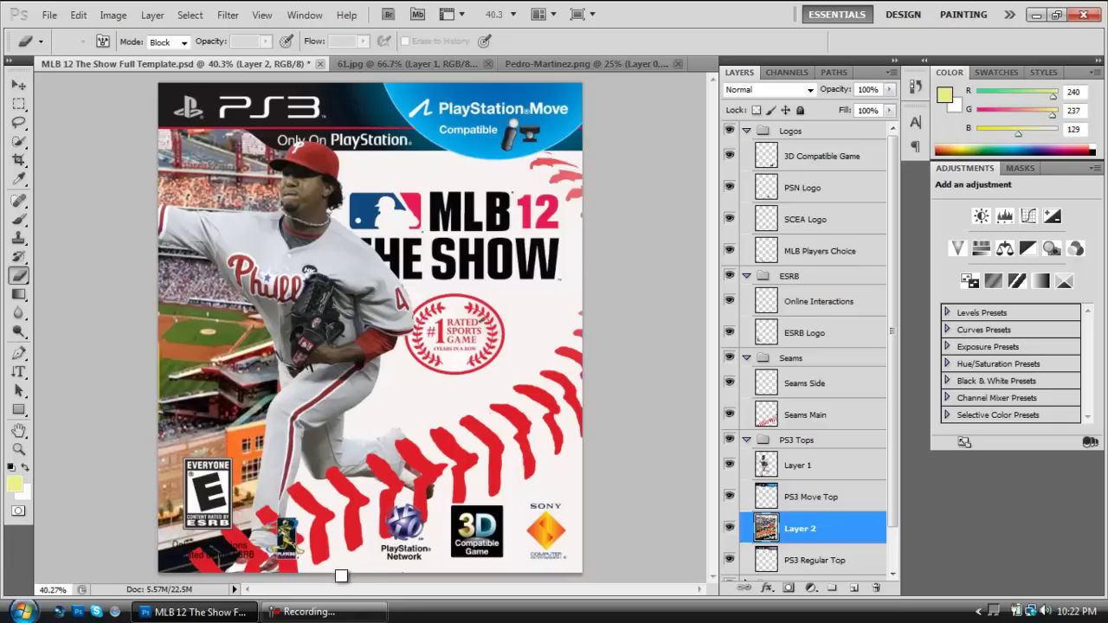
pyautogui.moveTo(341, 576)
pyautogui.mouseDown()
pyautogui.moveTo(428, 502)
pyautogui.moveTo(447, 452)
pyautogui.mouseUp()
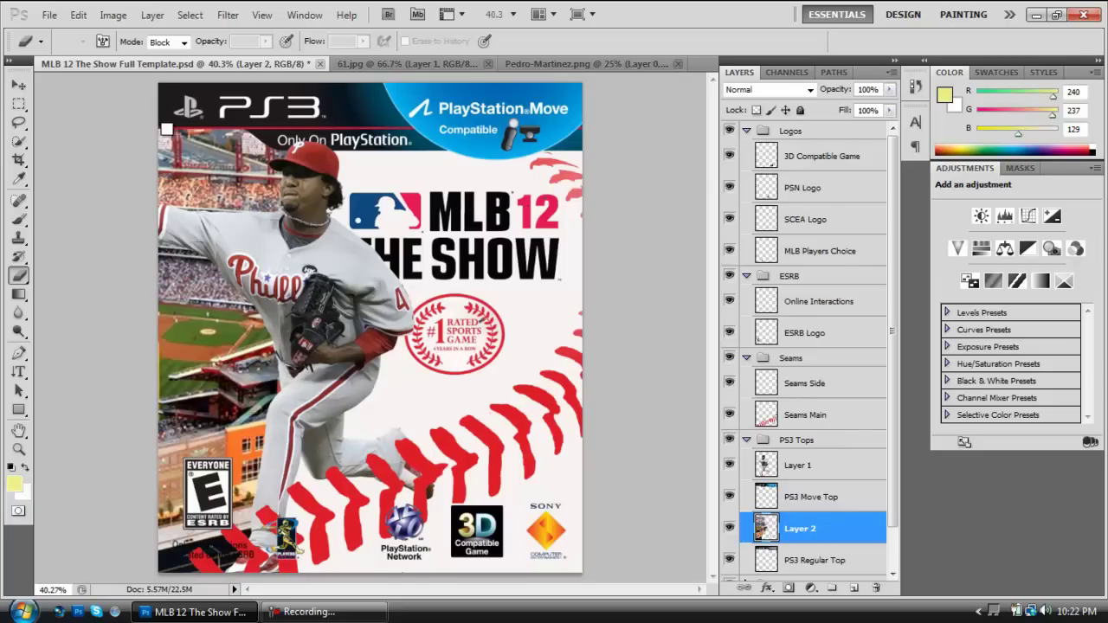
# Apply the Artistic > Poster Edges filter to the pitcher on Layer 1.
pyautogui.click(18, 86)
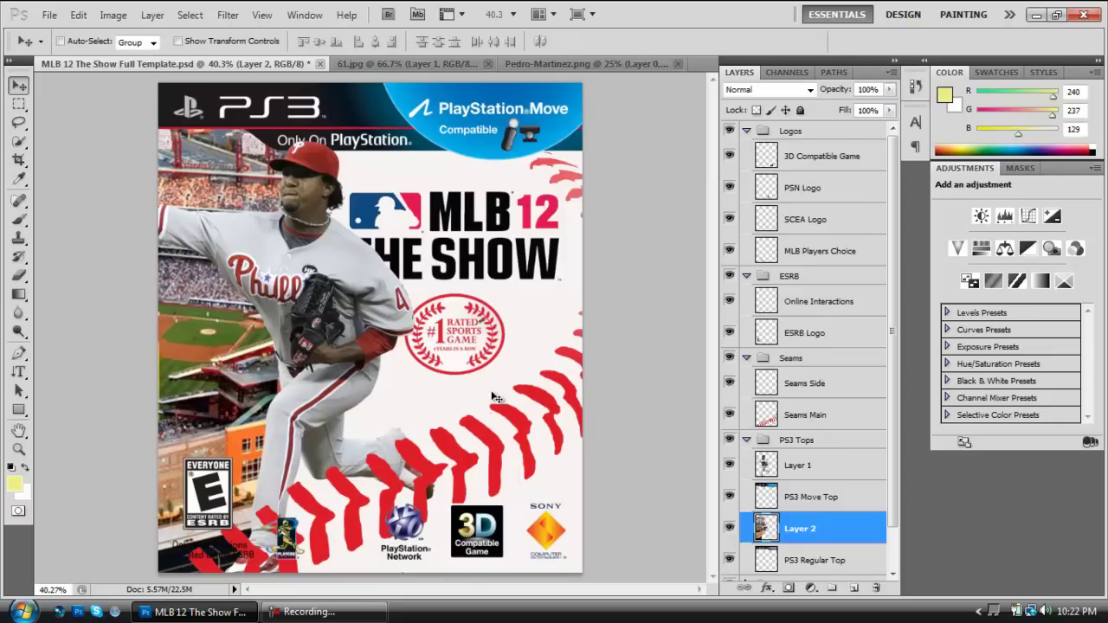
pyautogui.click(809, 468)
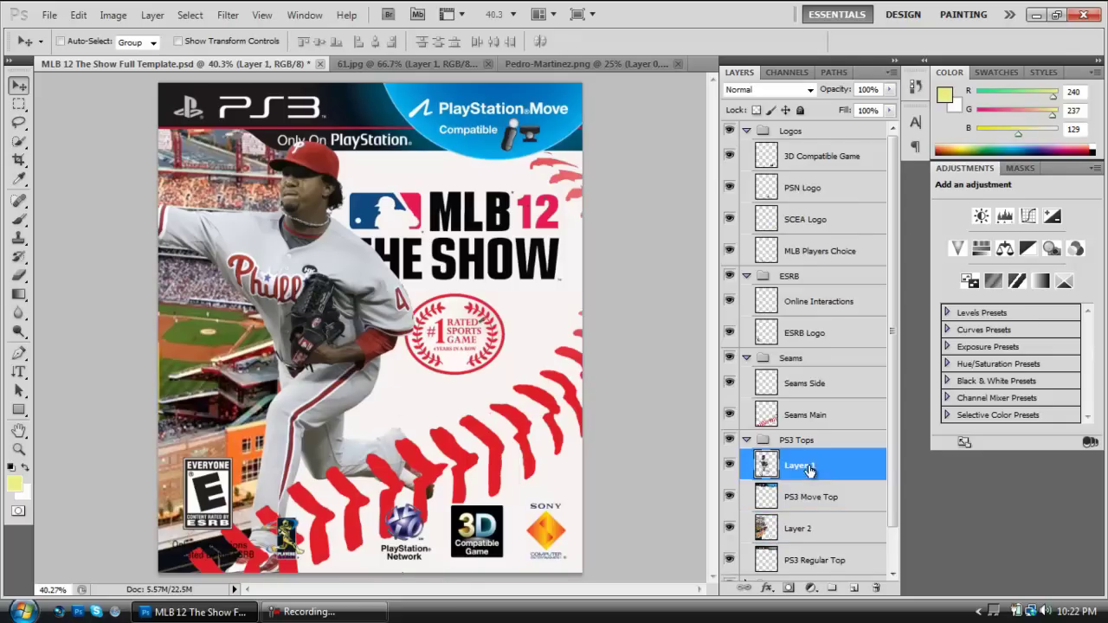
pyautogui.click(191, 15)
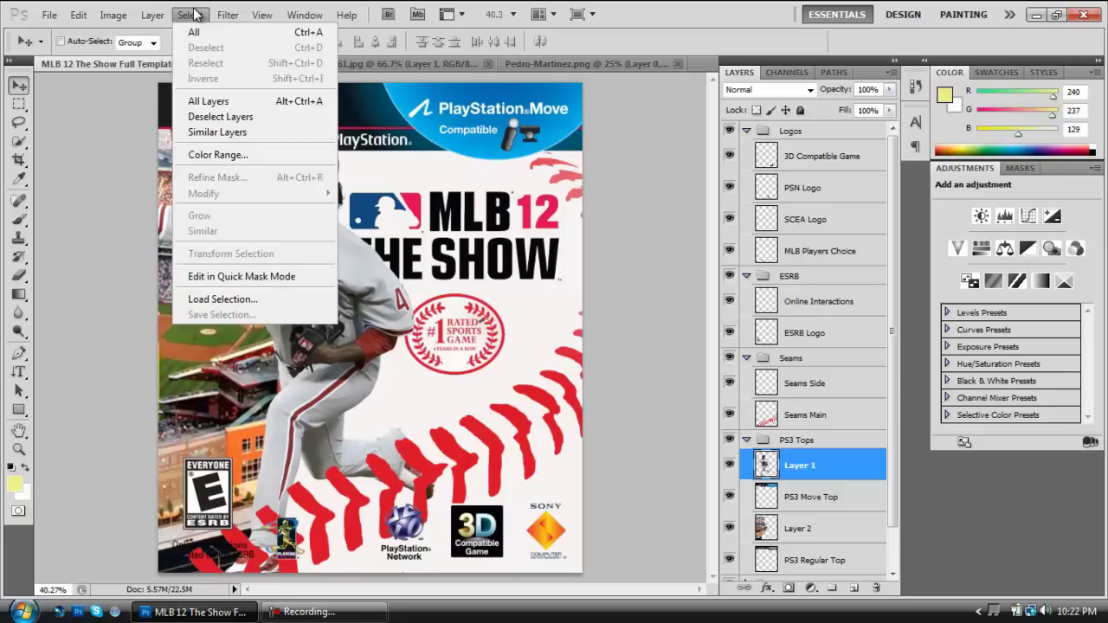
pyautogui.moveTo(228, 15)
pyautogui.moveTo(261, 149)
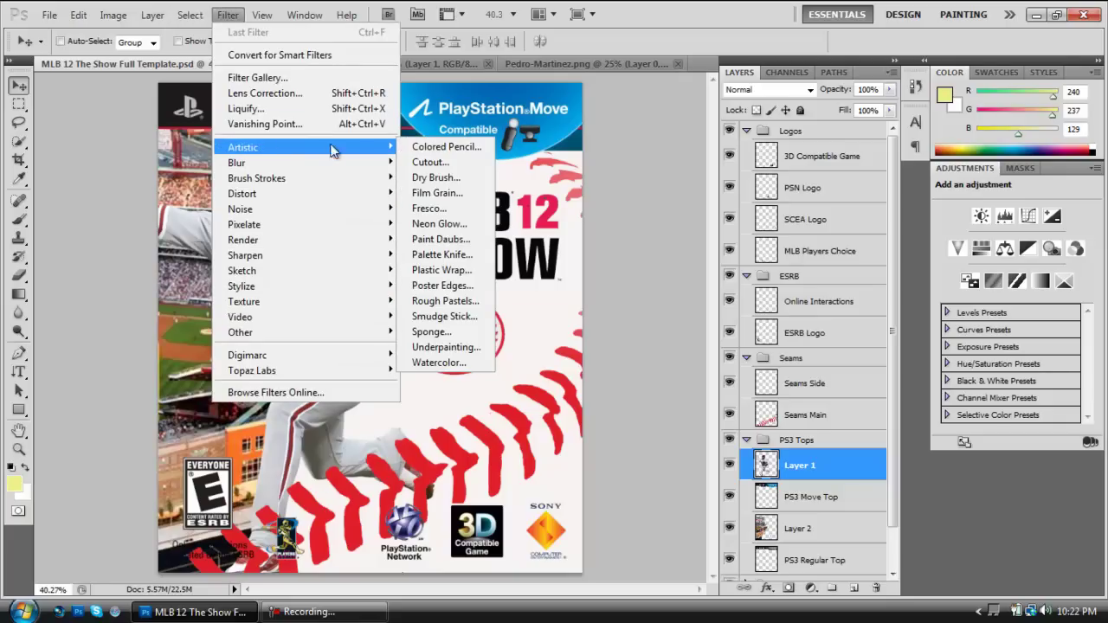
pyautogui.click(450, 286)
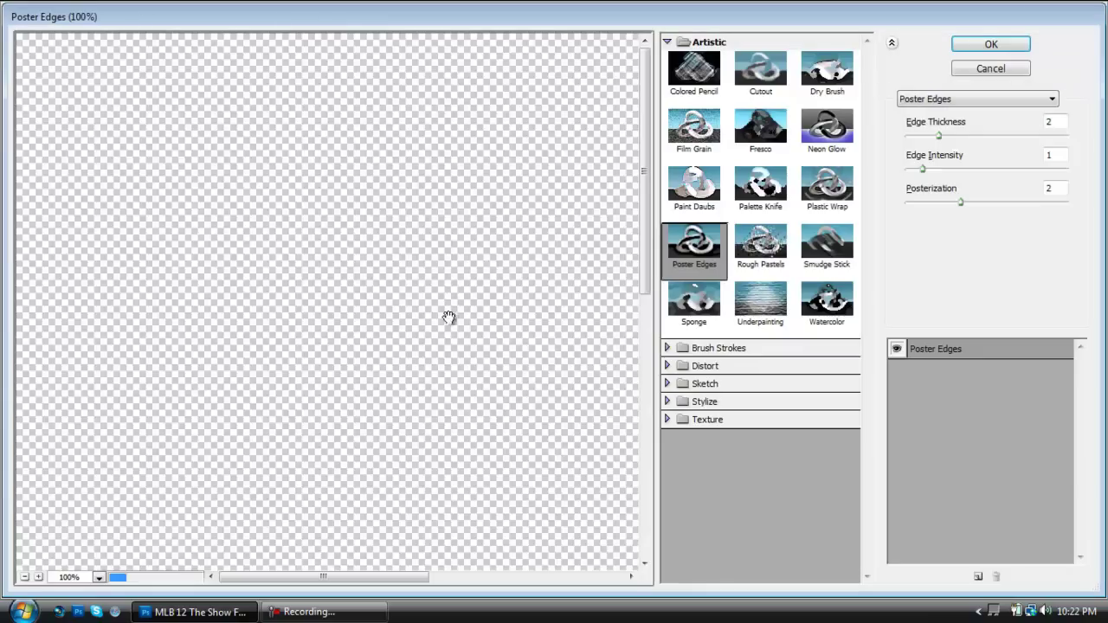
pyautogui.click(972, 49)
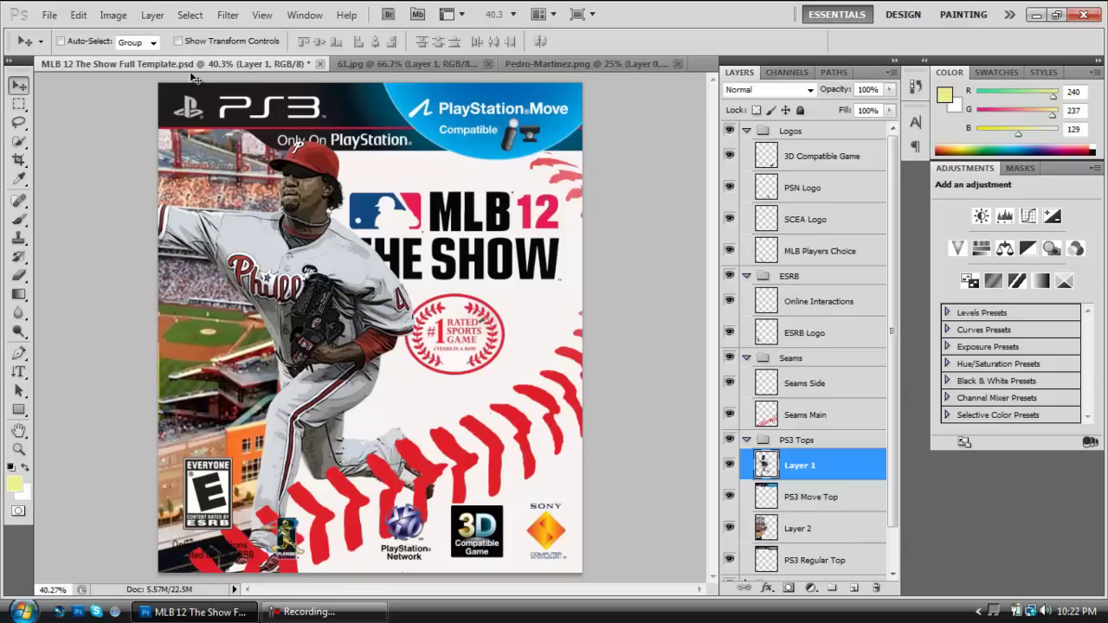
pyautogui.click(189, 14)
# Set the pitcher's Brightness/Contrast to Brightness 14 and Contrast 96.
pyautogui.moveTo(132, 31)
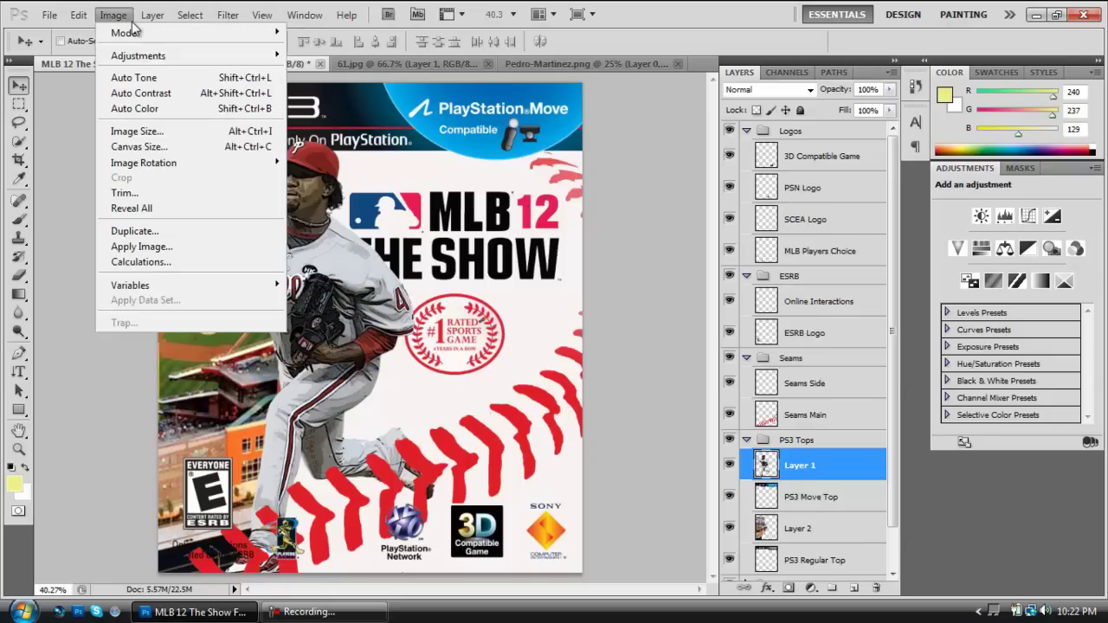
pyautogui.moveTo(138, 55)
pyautogui.click(346, 57)
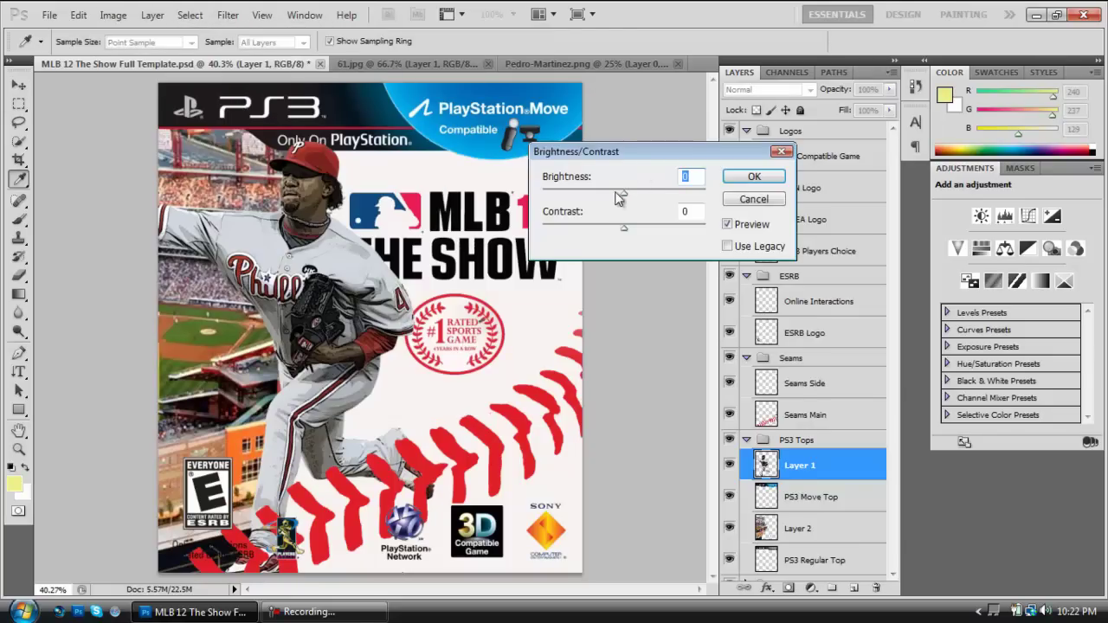
pyautogui.moveTo(624, 194); pyautogui.dragTo(631, 191)
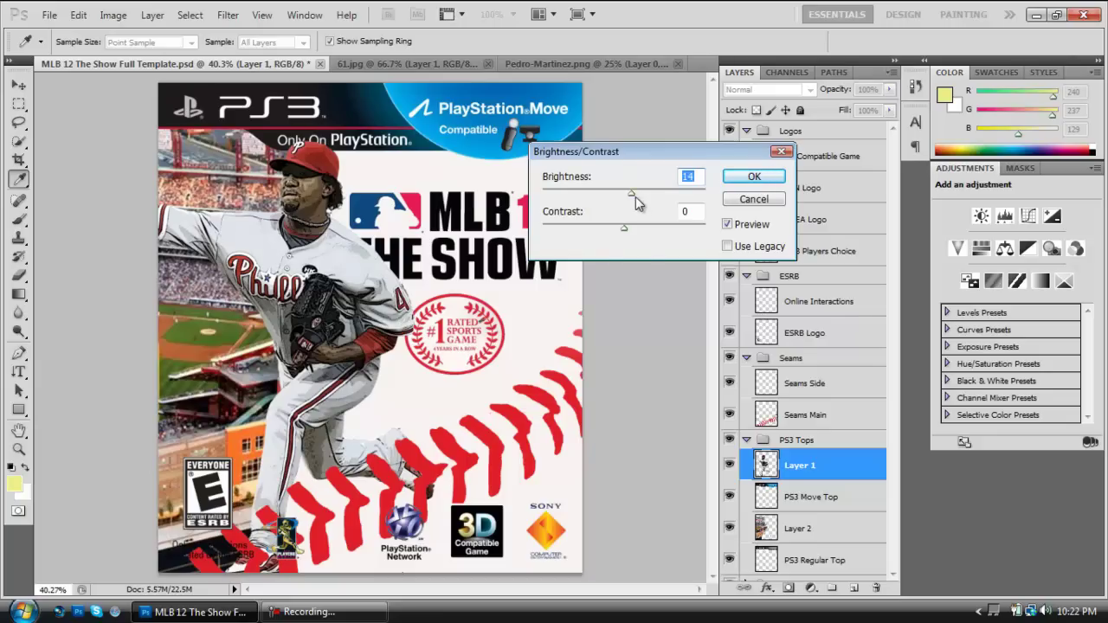
pyautogui.moveTo(625, 229); pyautogui.dragTo(736, 229)
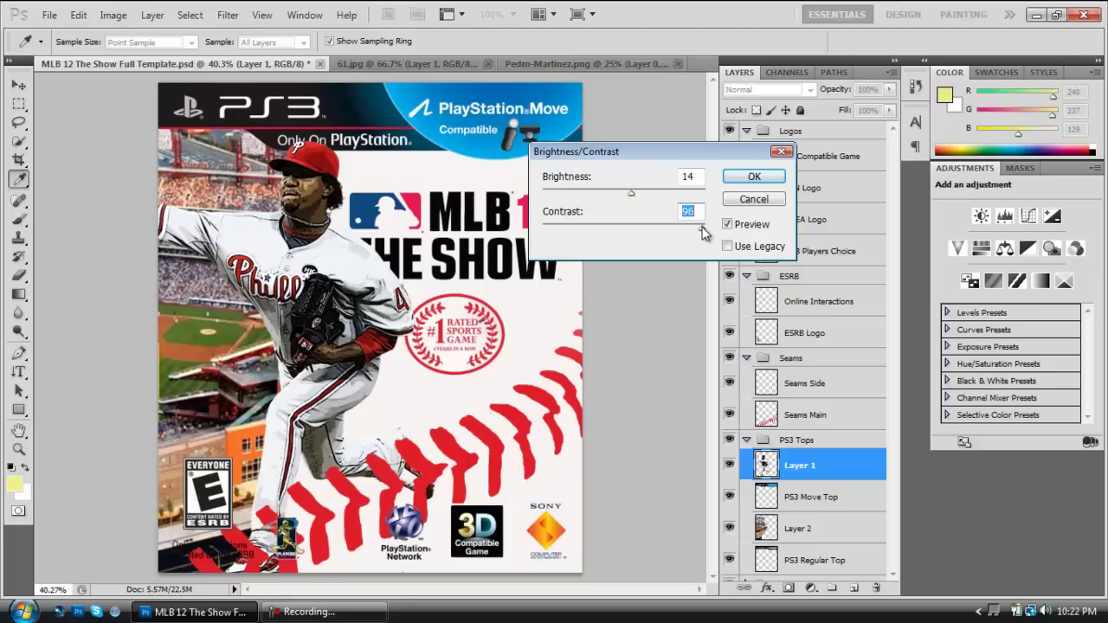
pyautogui.click(749, 176)
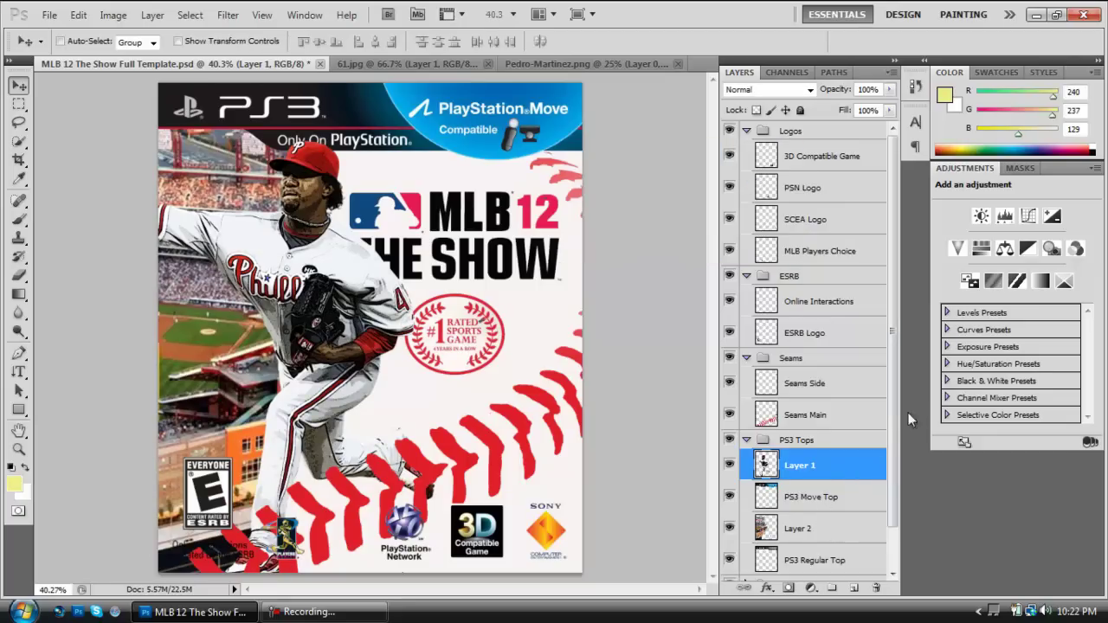
# Select the MLB 12 The Show title layer in the Layers panel.
pyautogui.scroll(-2, 892, 425)
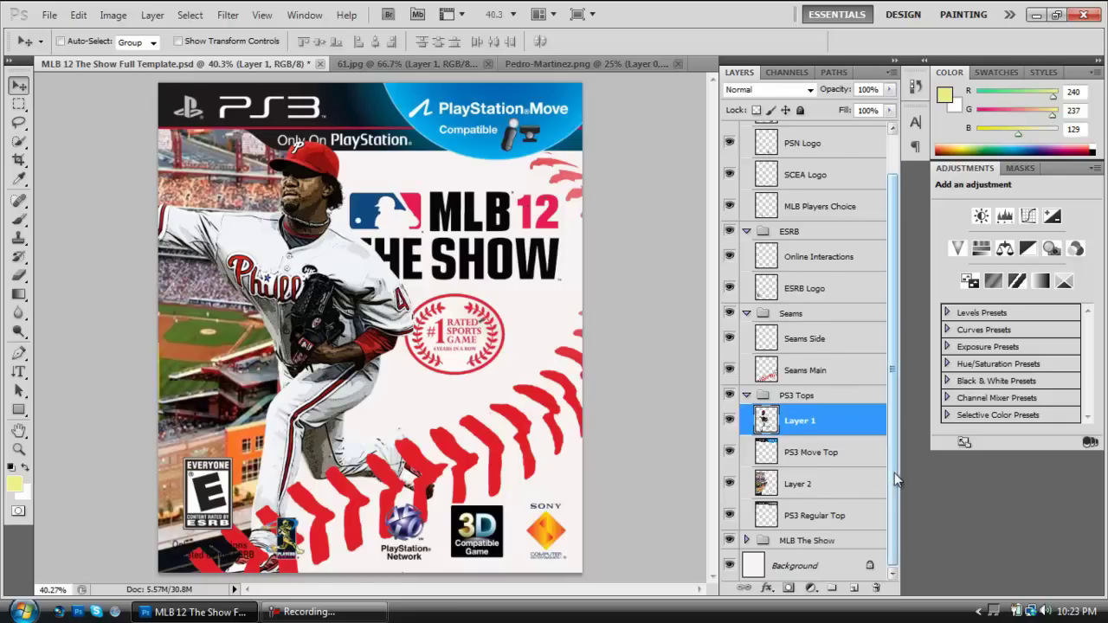
pyautogui.scroll(2, 892, 473)
pyautogui.click(803, 417)
pyautogui.scroll(-2, 891, 472)
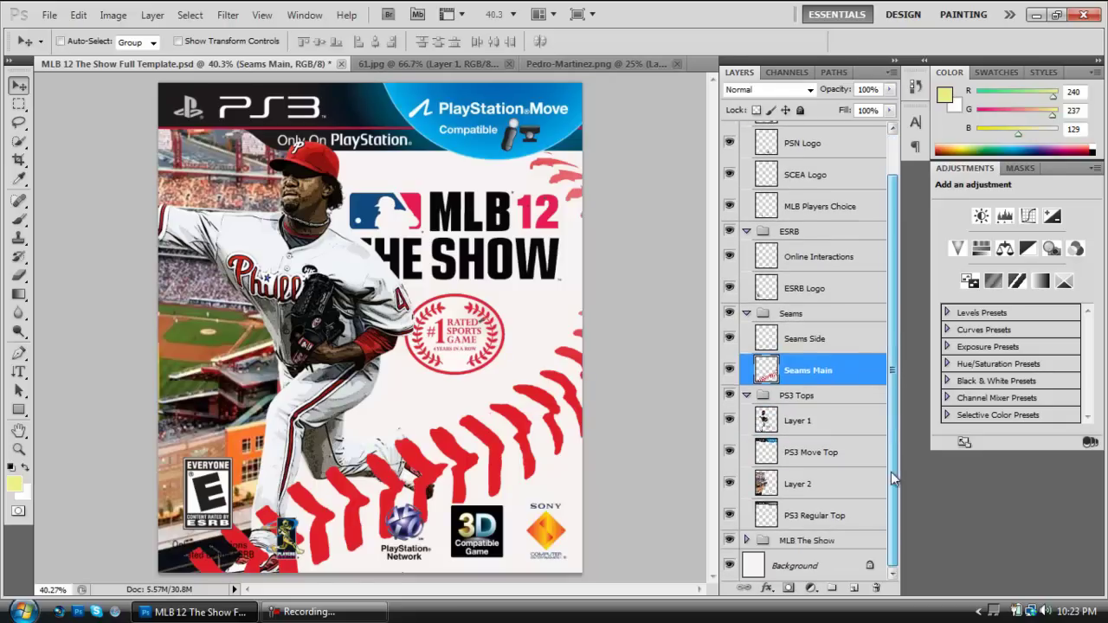
pyautogui.scroll(-3, 893, 409)
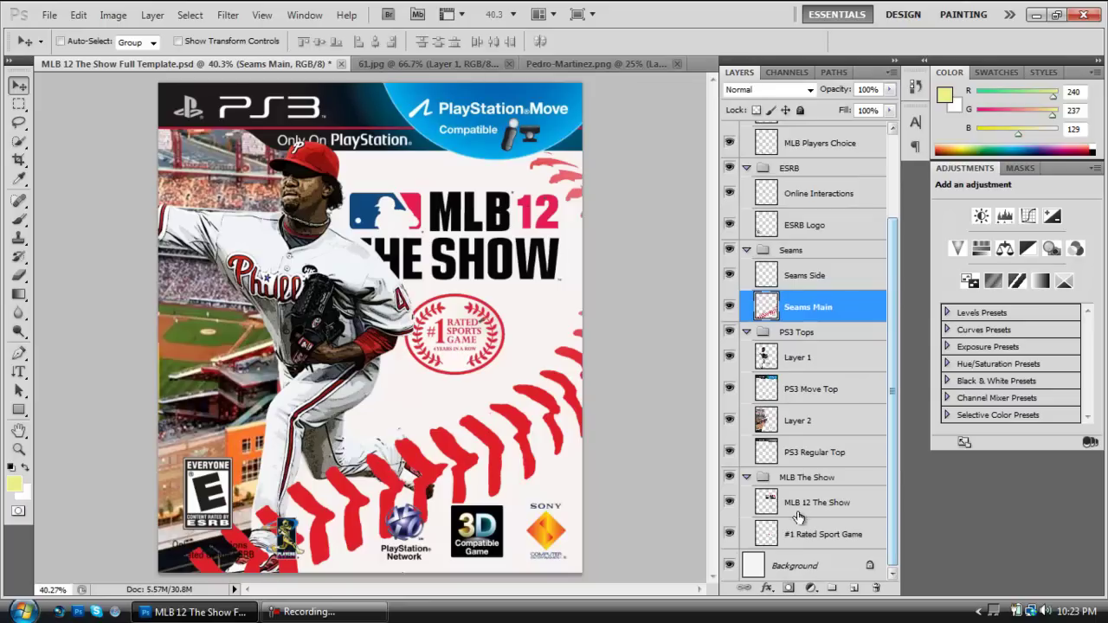
pyautogui.click(805, 505)
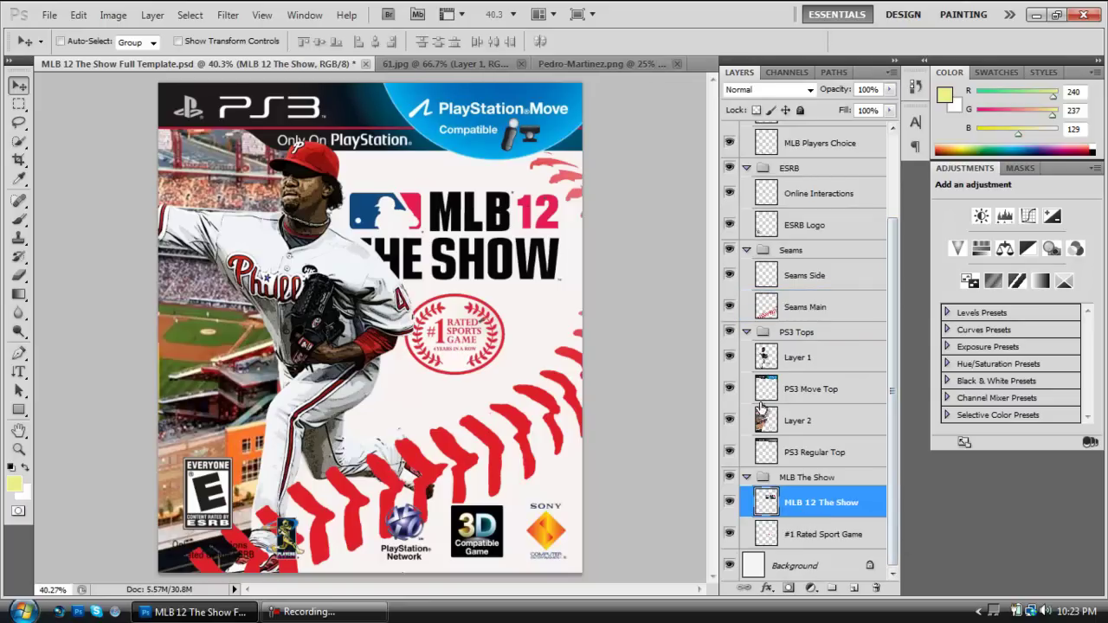
# Apply Topaz Detail 2 with the Covers preset to the title logo.
pyautogui.click(227, 15)
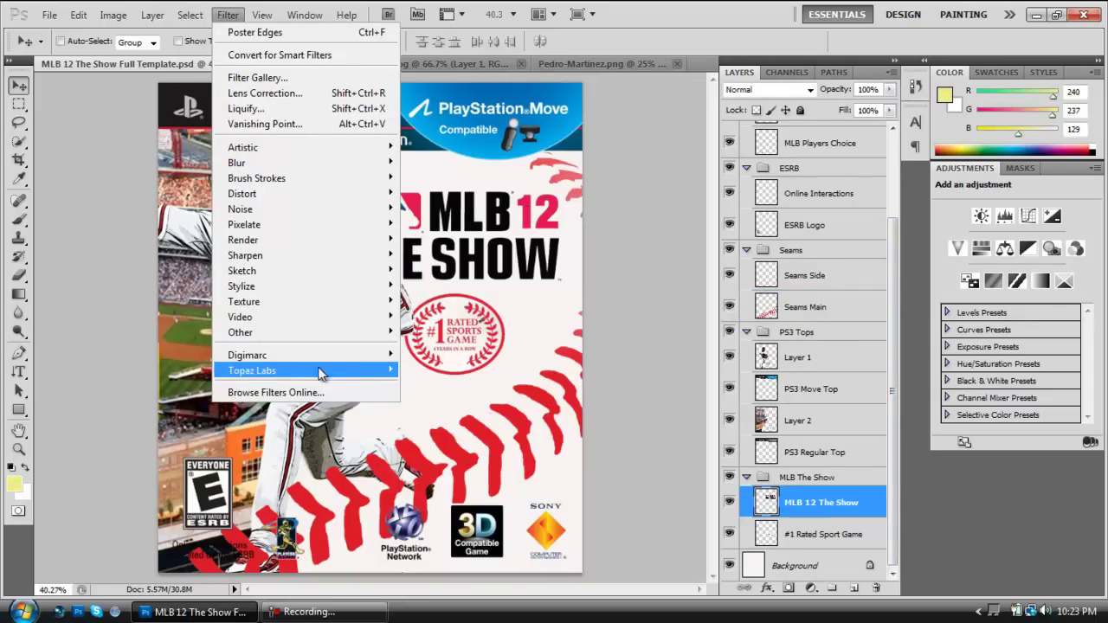
pyautogui.moveTo(322, 373)
pyautogui.click(451, 447)
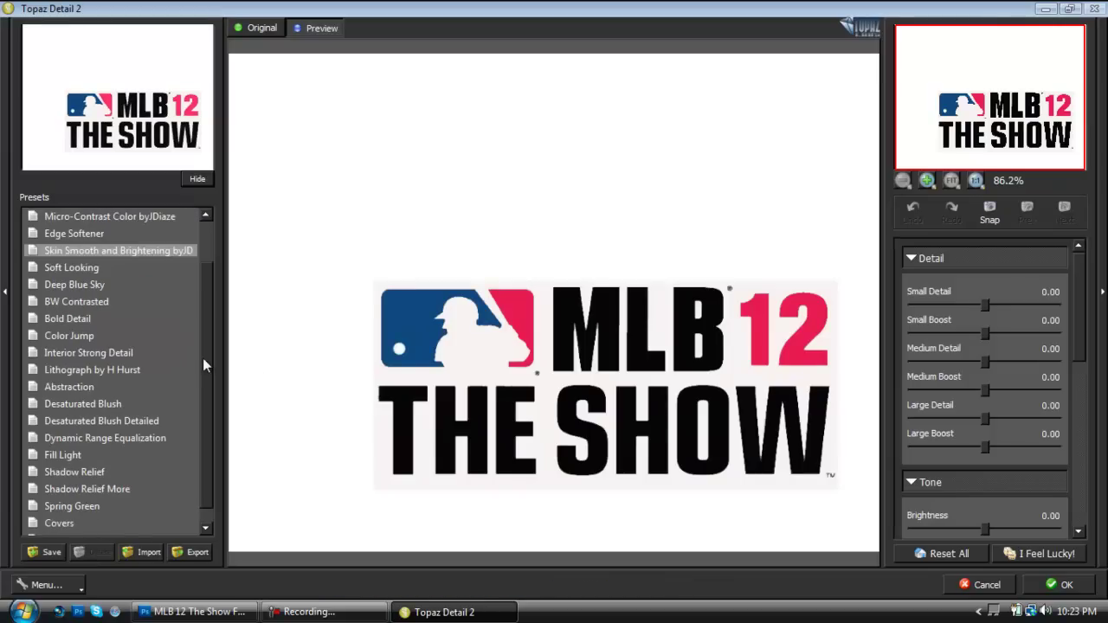
pyautogui.scroll(-1, 205, 365)
pyautogui.click(66, 508)
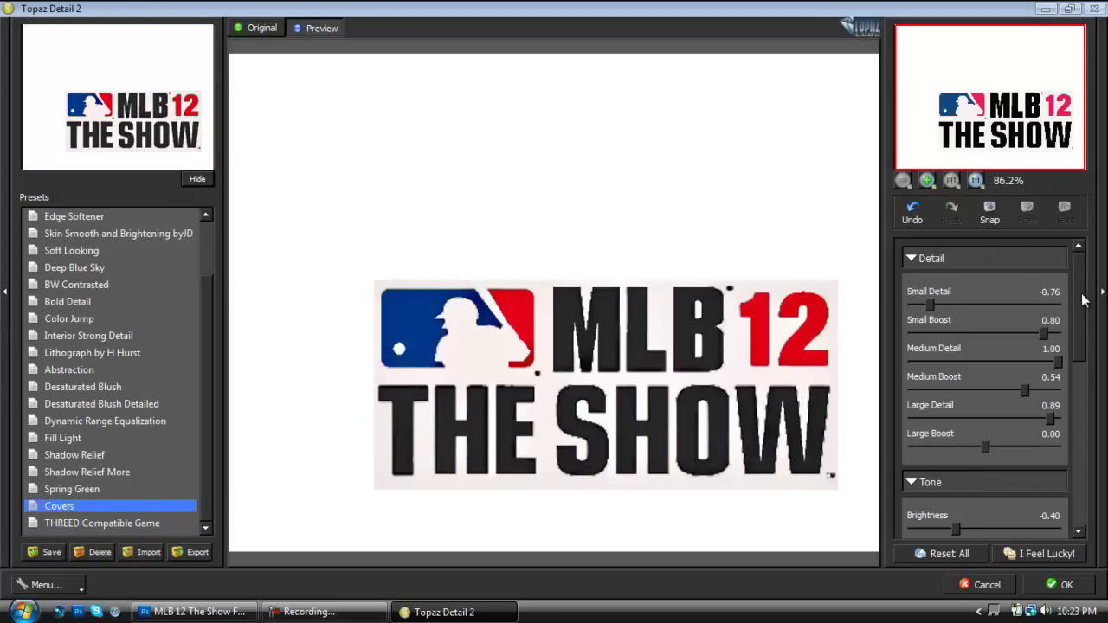
pyautogui.moveTo(1081, 284)
pyautogui.mouseDown()
pyautogui.moveTo(1095, 453)
pyautogui.moveTo(1071, 278)
pyautogui.mouseUp()
pyautogui.click(1060, 587)
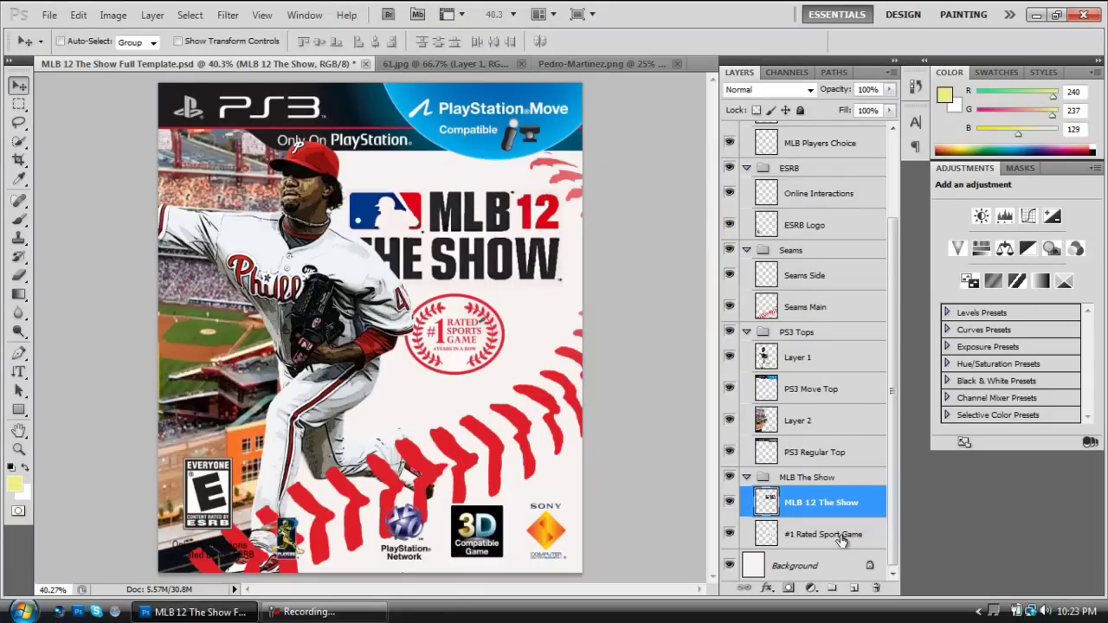
# Rerun Topaz Detail 2 on the #1 Rated Sport Game badge, PSN Logo and SCEA Logo layers.
pyautogui.click(840, 537)
pyautogui.click(228, 14)
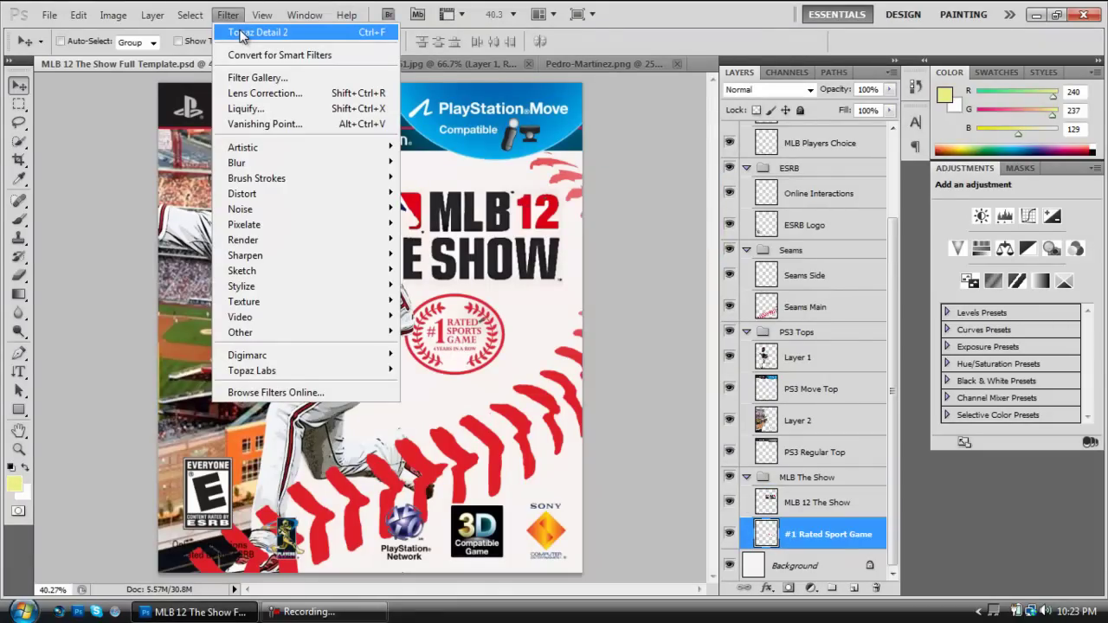
pyautogui.click(241, 35)
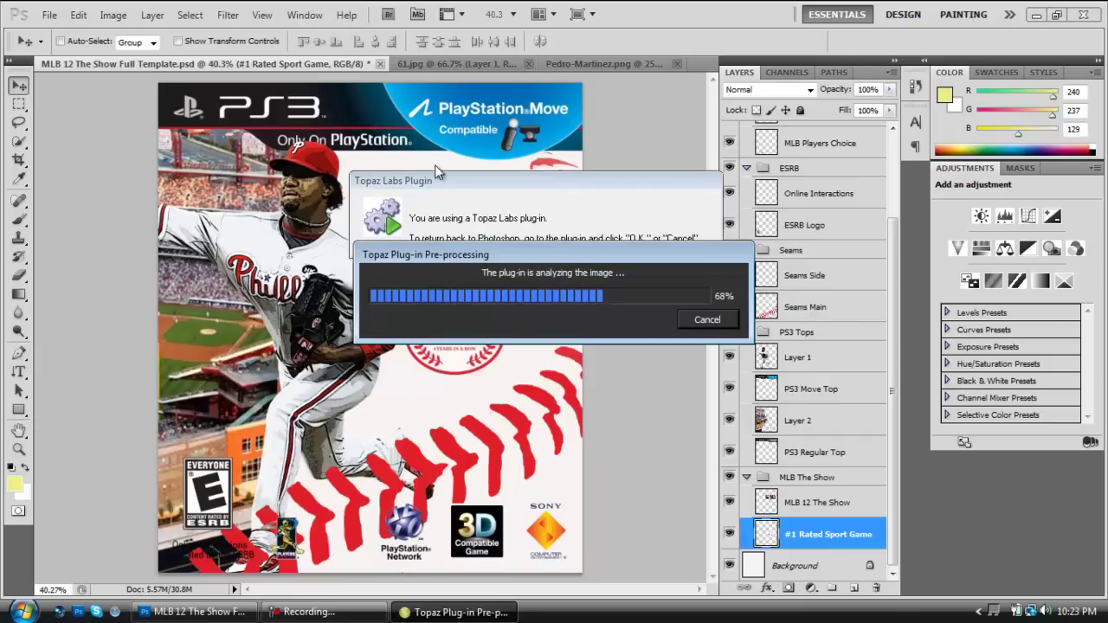
pyautogui.moveTo(895, 497); pyautogui.dragTo(896, 421)
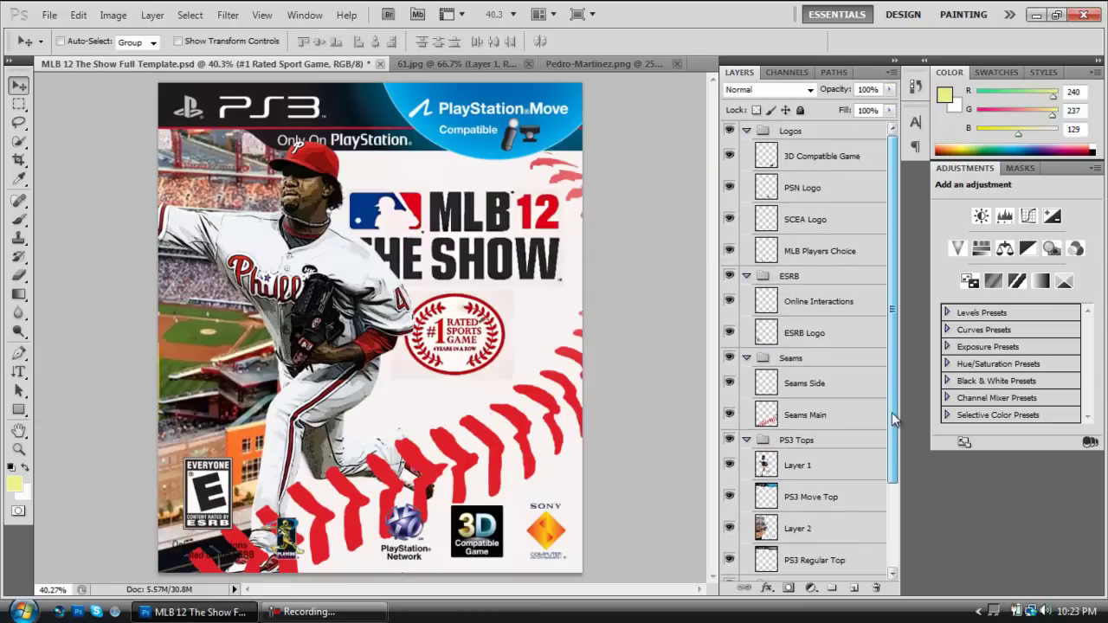
pyautogui.click(810, 415)
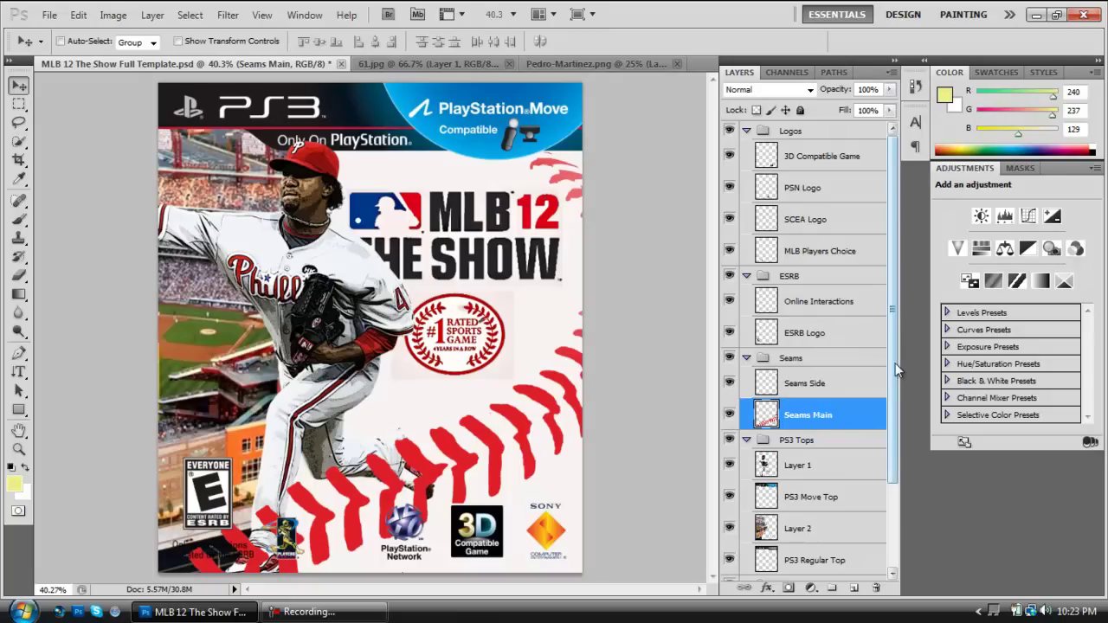
pyautogui.click(798, 192)
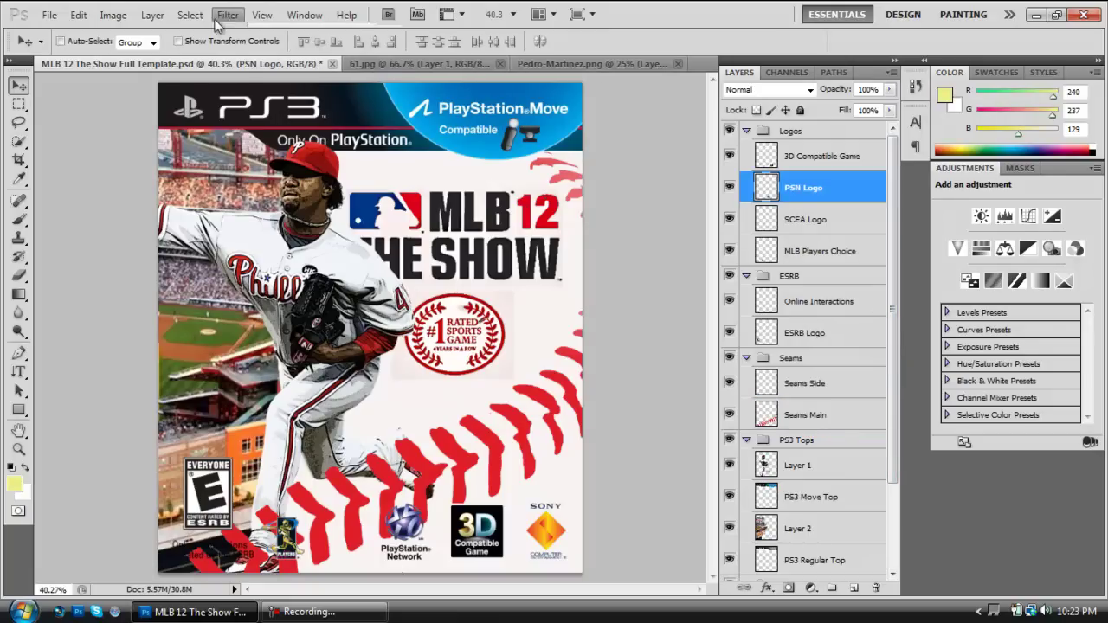
pyautogui.click(228, 15)
pyautogui.click(244, 39)
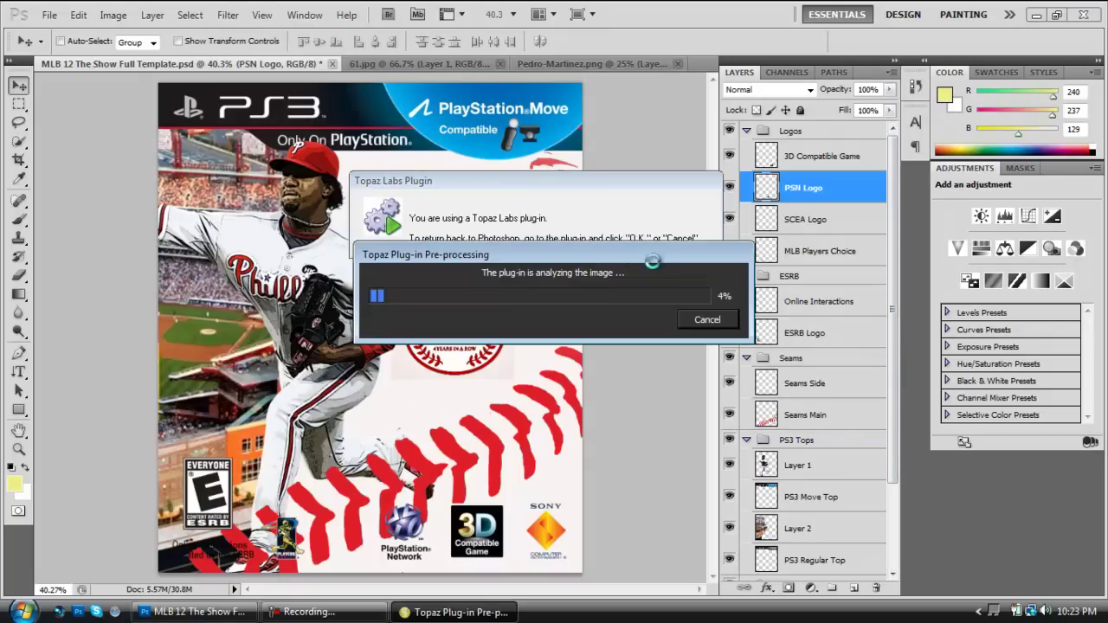
pyautogui.click(777, 227)
pyautogui.click(229, 15)
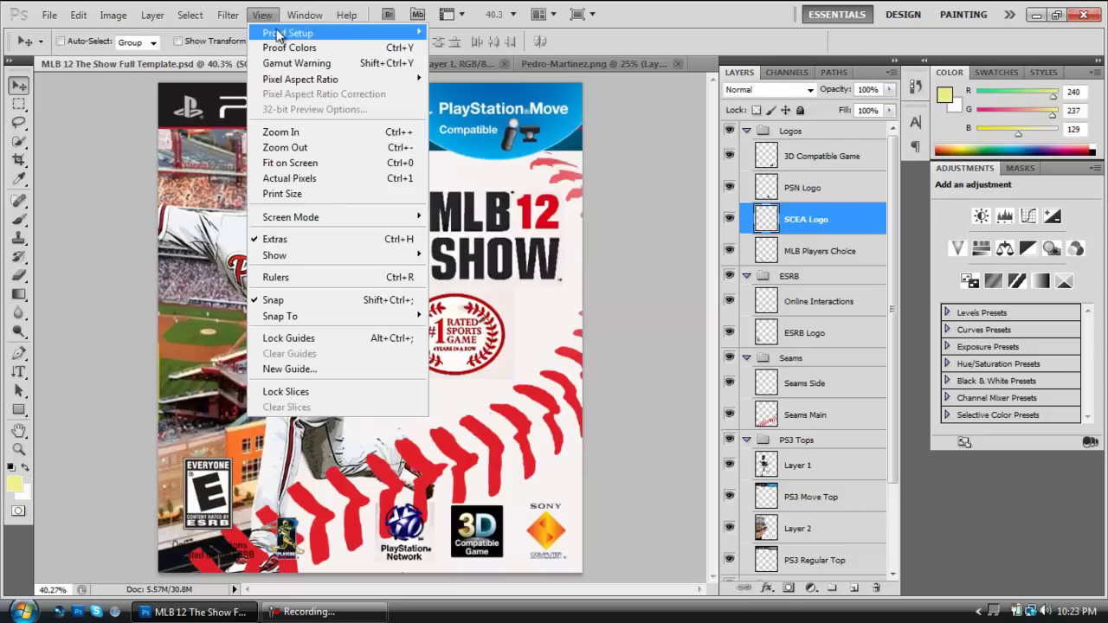
pyautogui.click(235, 37)
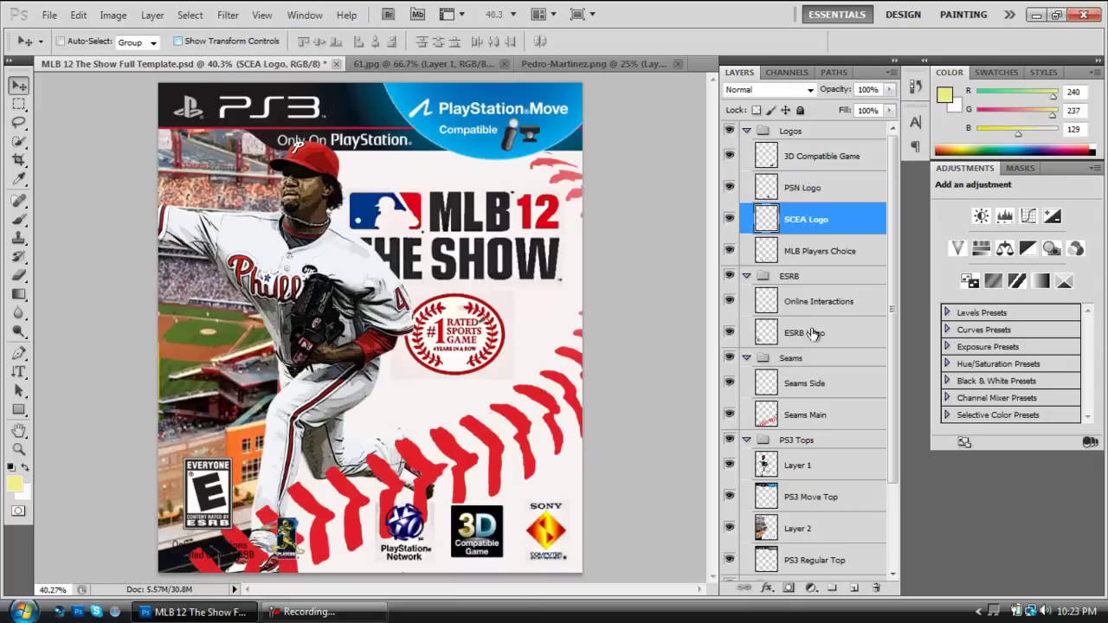
# Apply Poster Edges to the Seams Side layer, then repeat it on Seams Main.
pyautogui.click(822, 384)
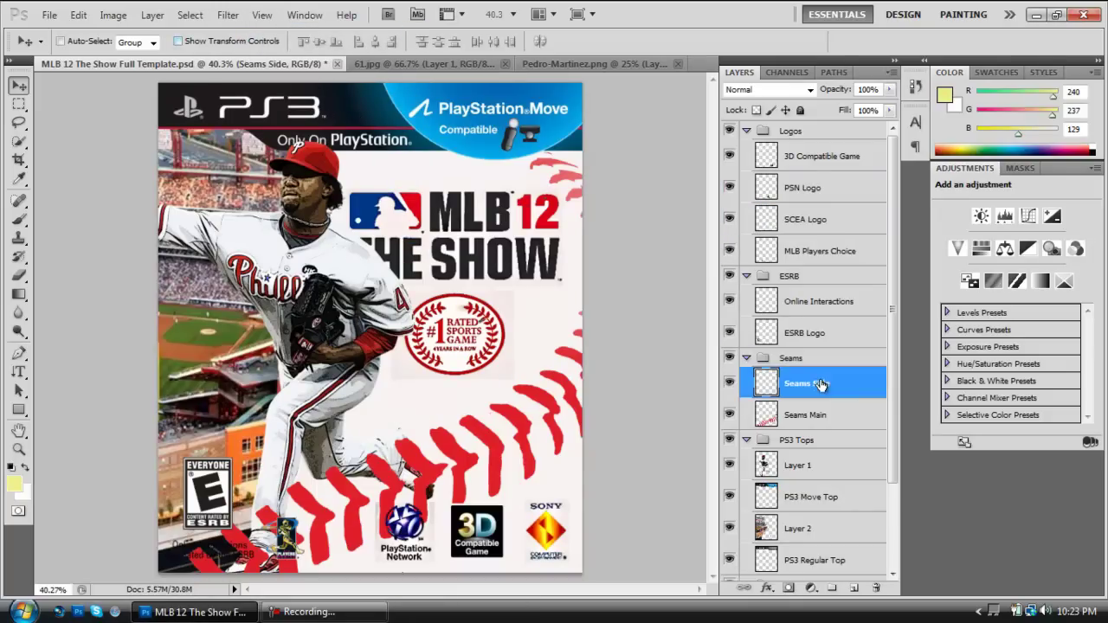
pyautogui.click(228, 16)
pyautogui.moveTo(346, 149)
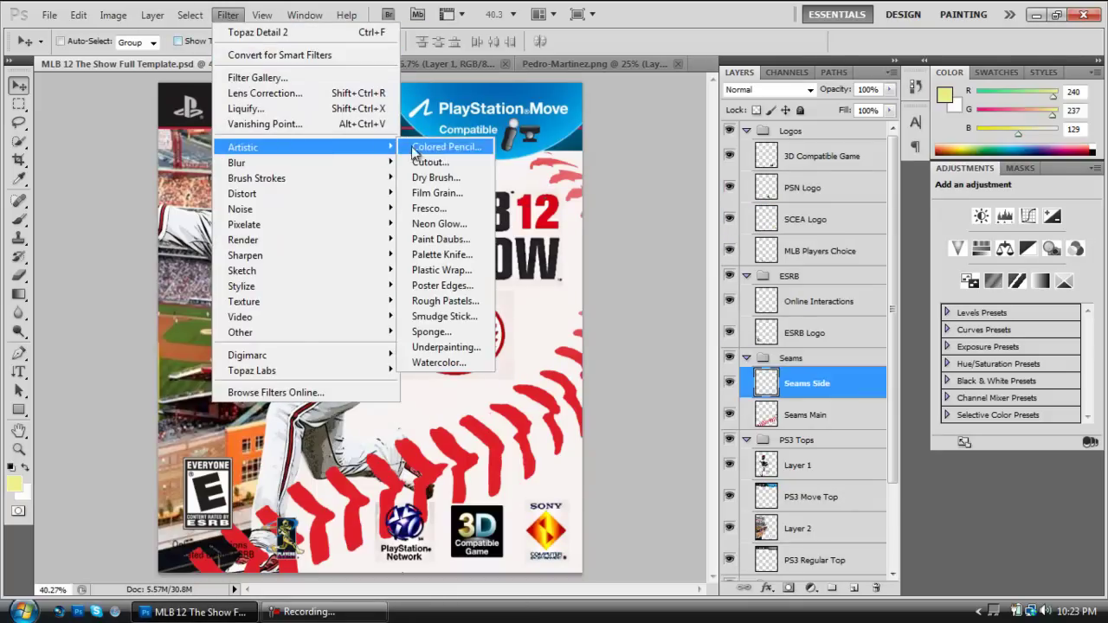
pyautogui.click(453, 285)
pyautogui.click(992, 43)
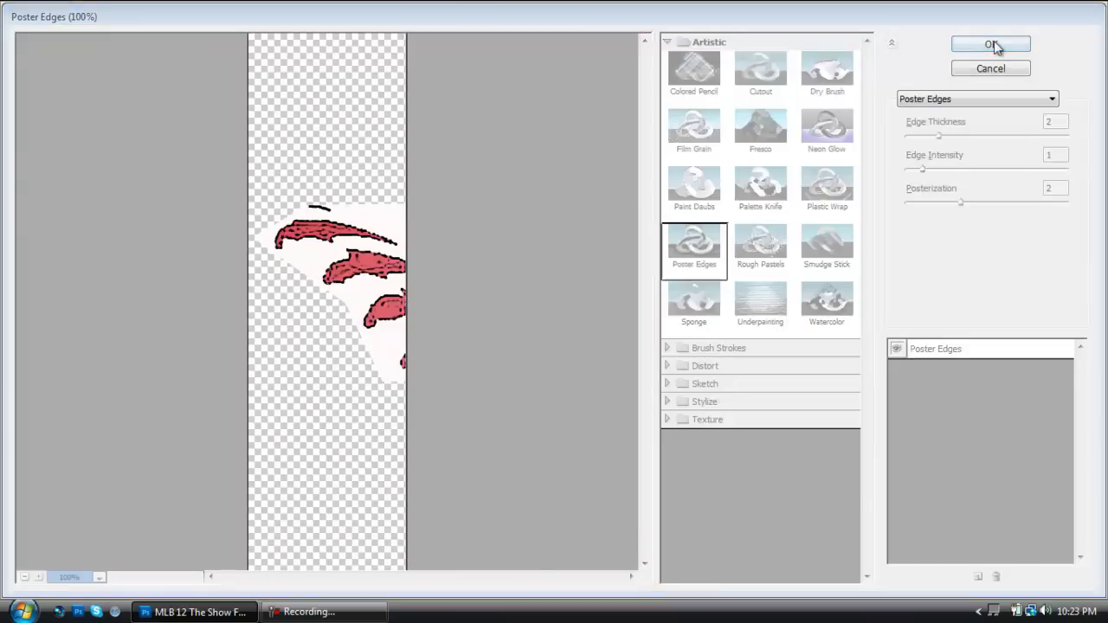
pyautogui.click(816, 413)
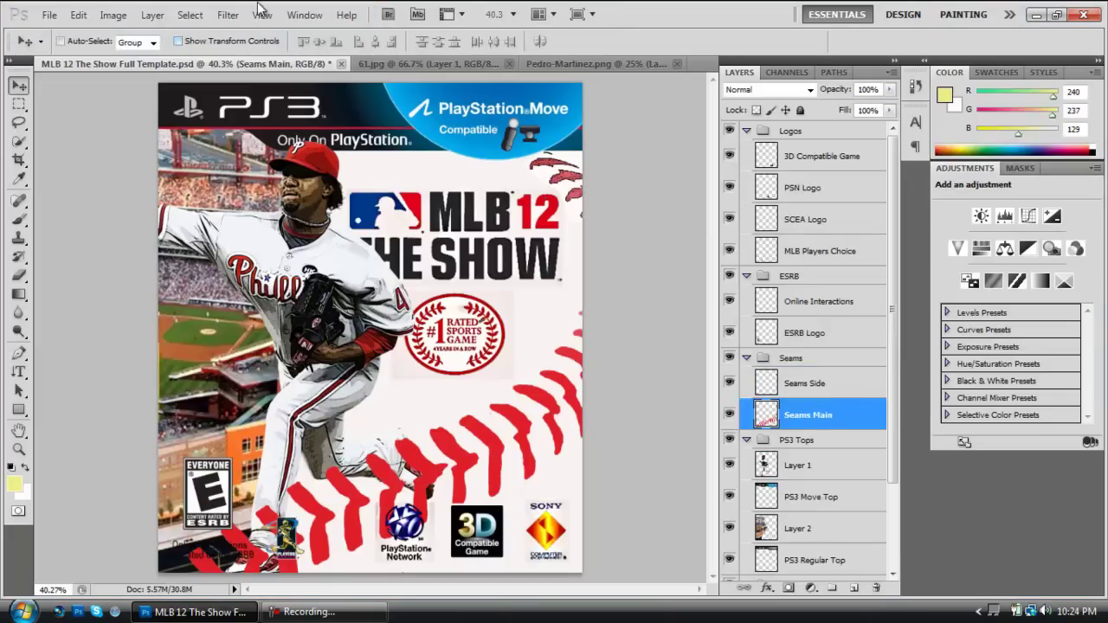
pyautogui.click(228, 15)
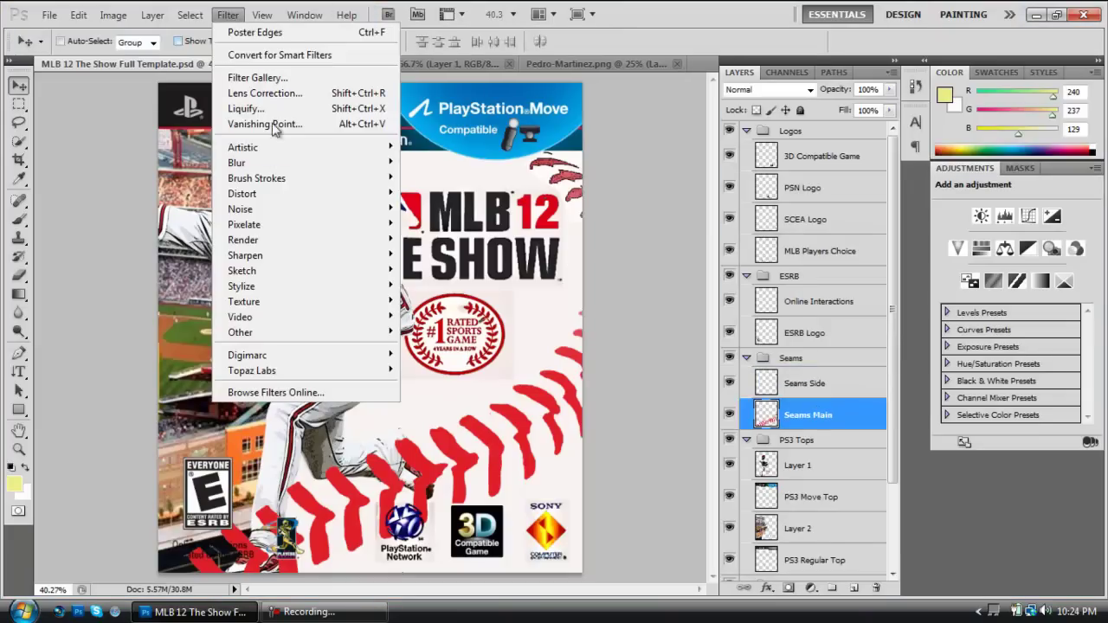
pyautogui.click(256, 34)
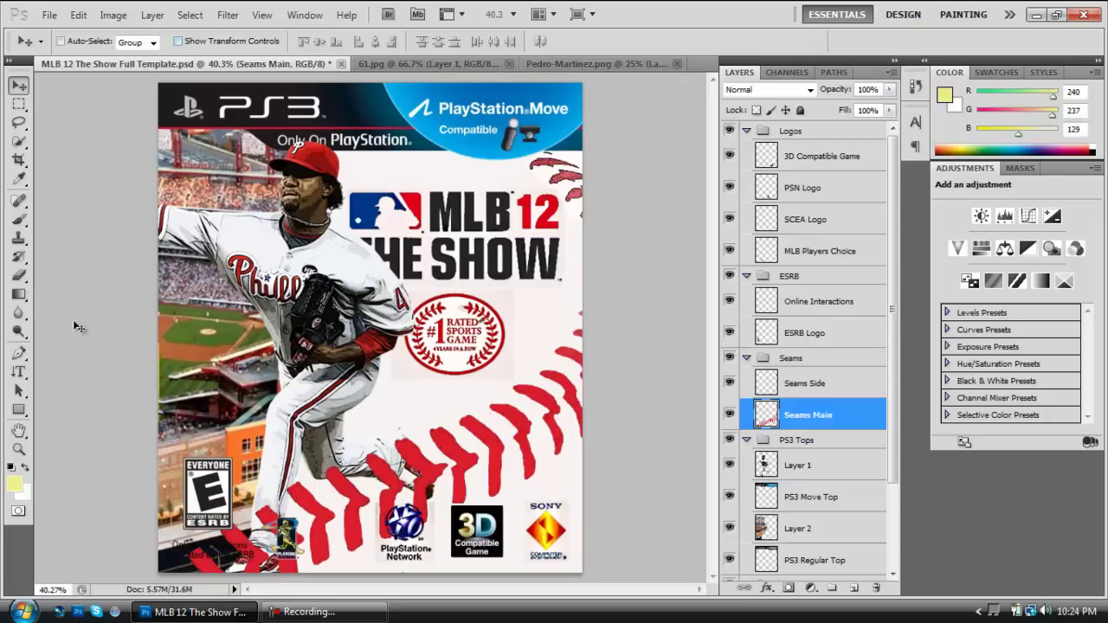
# Choose the Magic Eraser Tool and target the Seams Side layer to clear its white areas.
pyautogui.click(18, 275)
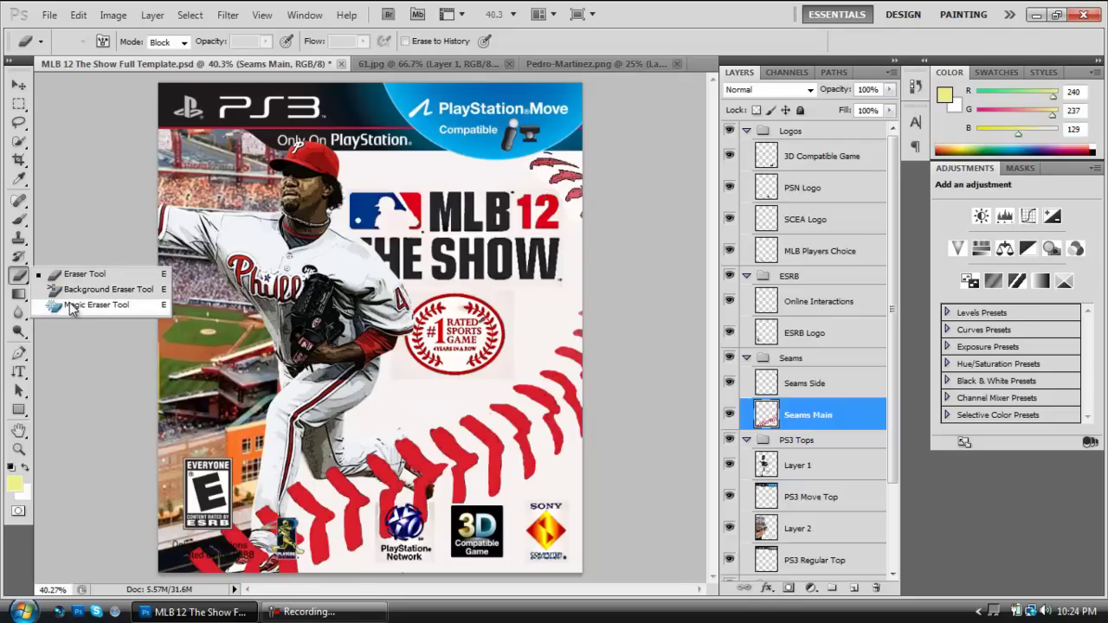
pyautogui.click(71, 307)
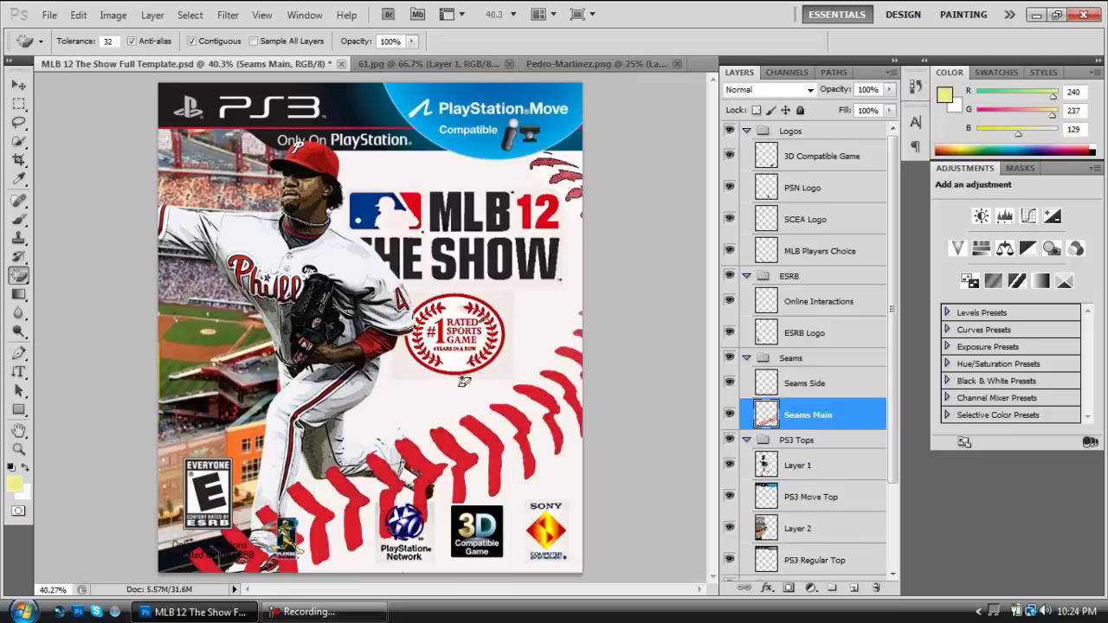
pyautogui.click(793, 388)
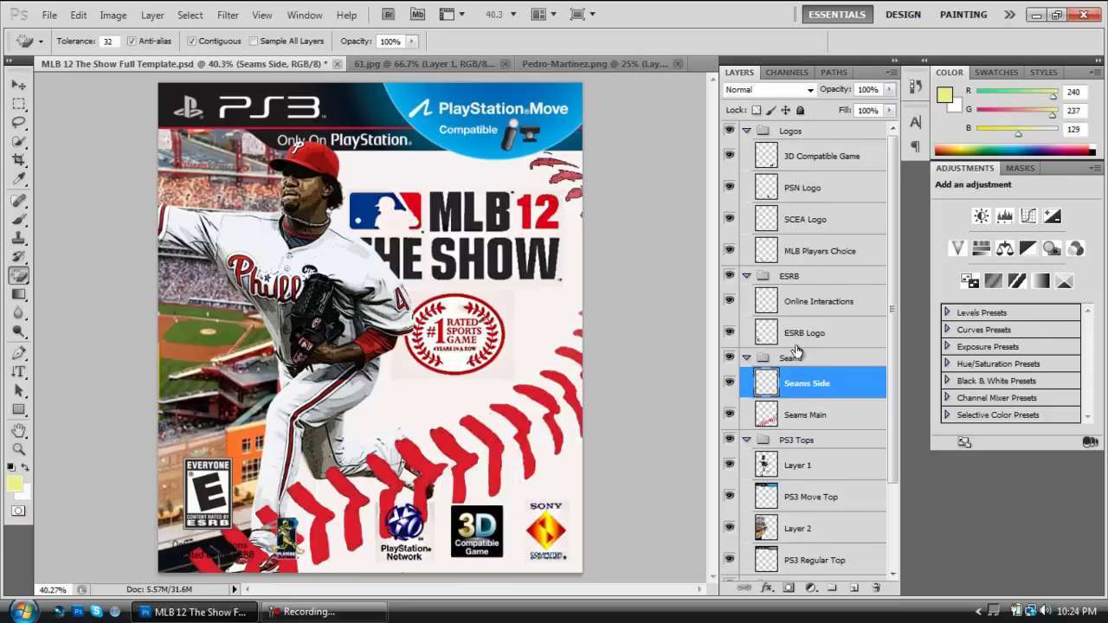
pyautogui.moveTo(894, 305); pyautogui.dragTo(894, 390)
# Clean the white background off the #1 Rated Sport Game, MLB 12 The Show, PSN Logo and SCEA Logo layers.
pyautogui.click(823, 534)
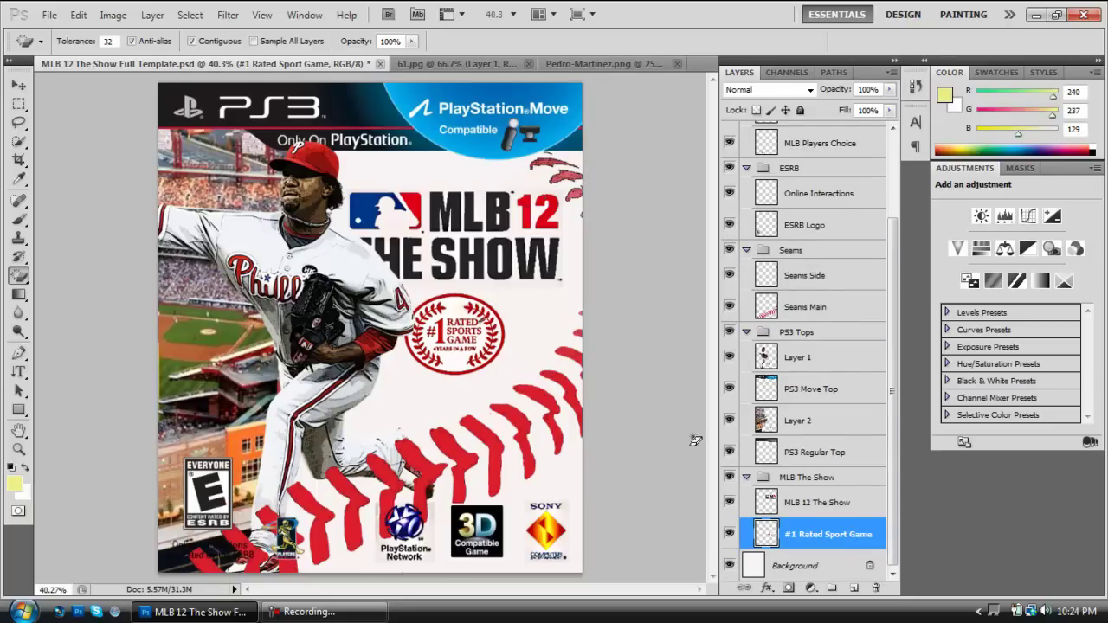
pyautogui.click(817, 502)
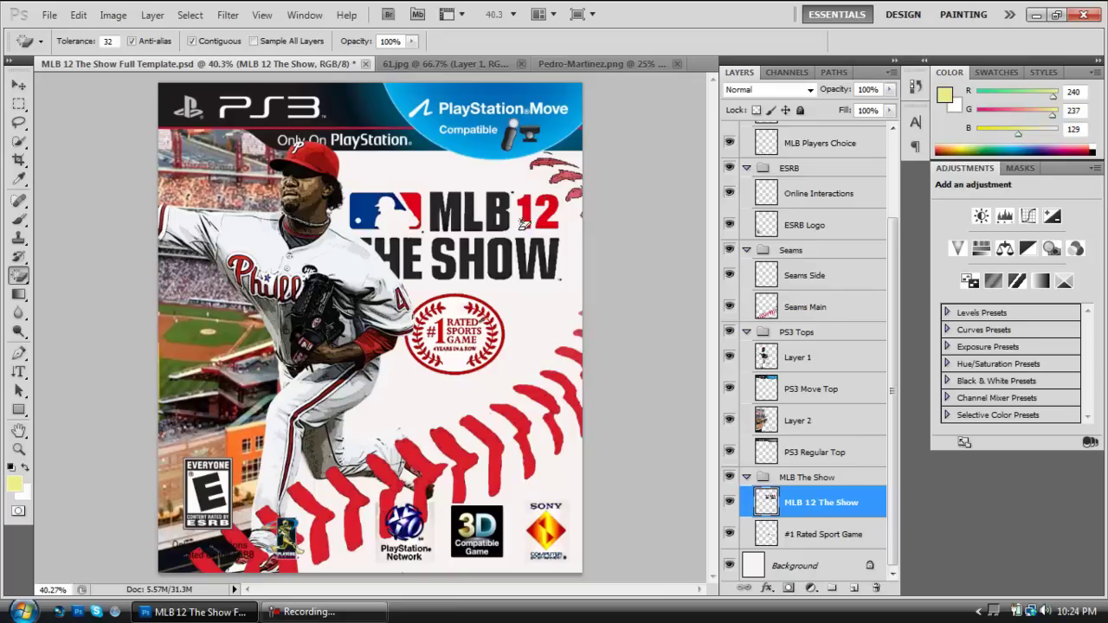
pyautogui.scroll(5, 895, 325)
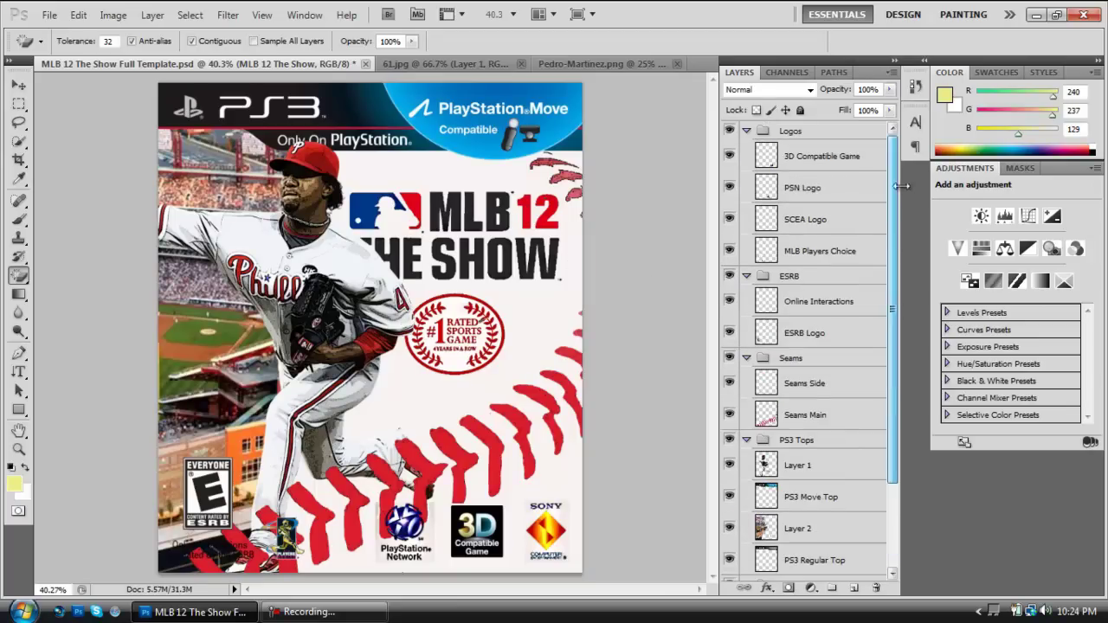
pyautogui.click(814, 188)
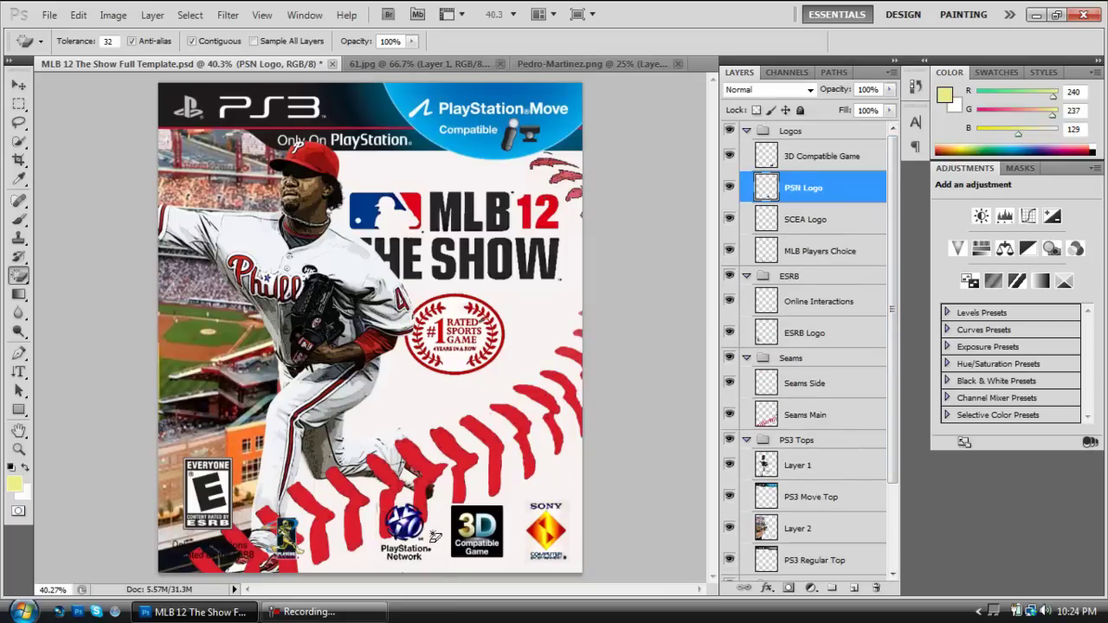
pyautogui.click(798, 221)
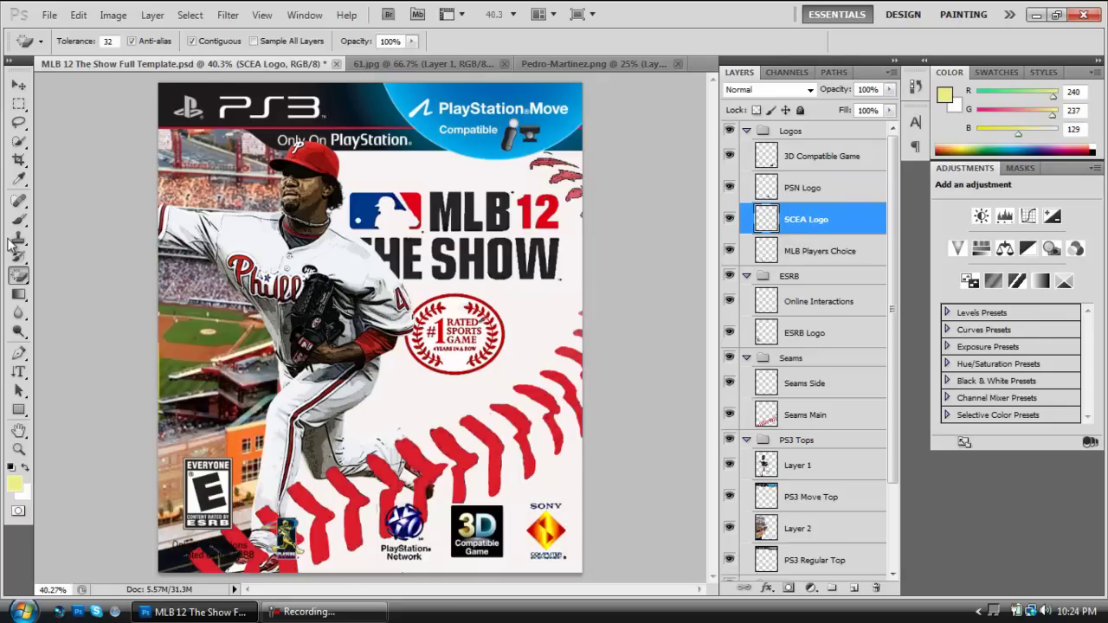
# Return to the standard Eraser Tool and select Layer 2.
pyautogui.moveTo(24, 282); pyautogui.dragTo(69, 275)
pyautogui.scroll(-2, 892, 420)
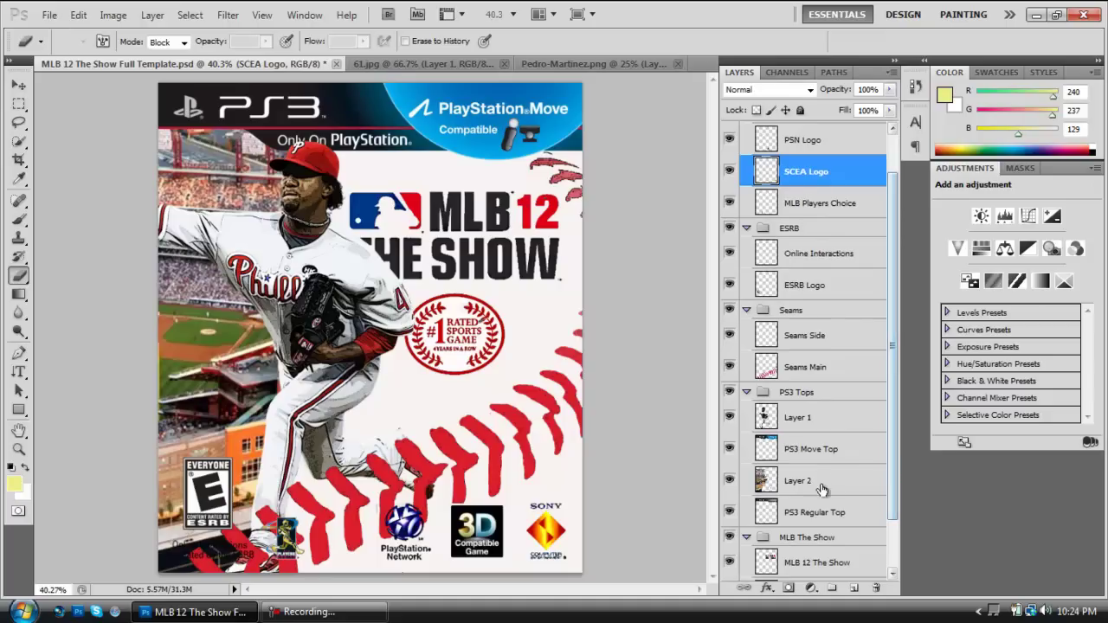
pyautogui.click(821, 487)
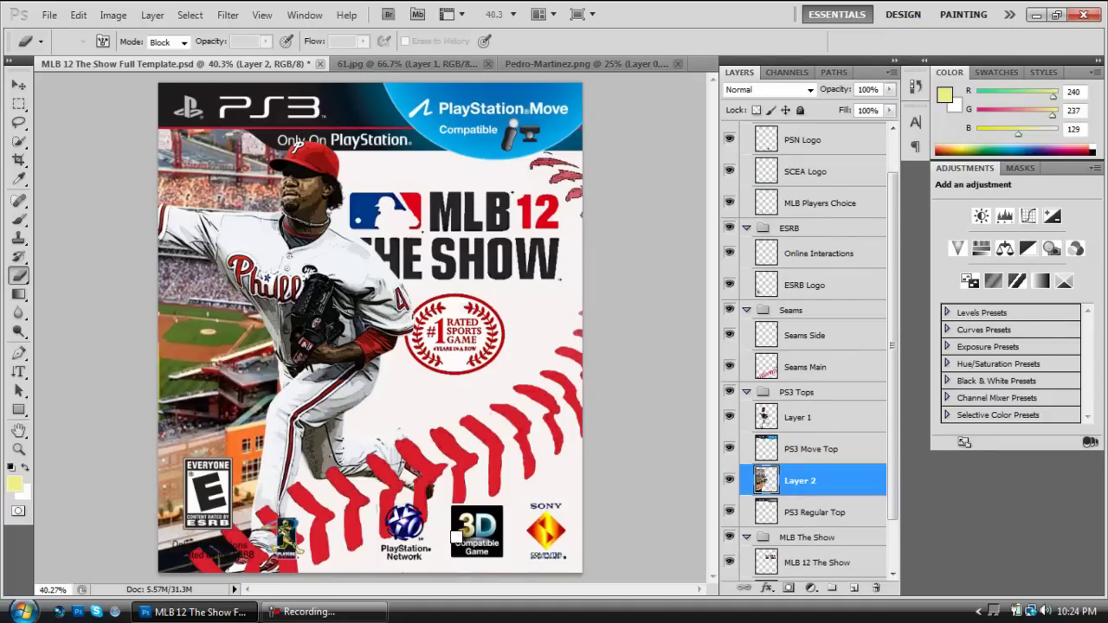
pyautogui.click(13, 81)
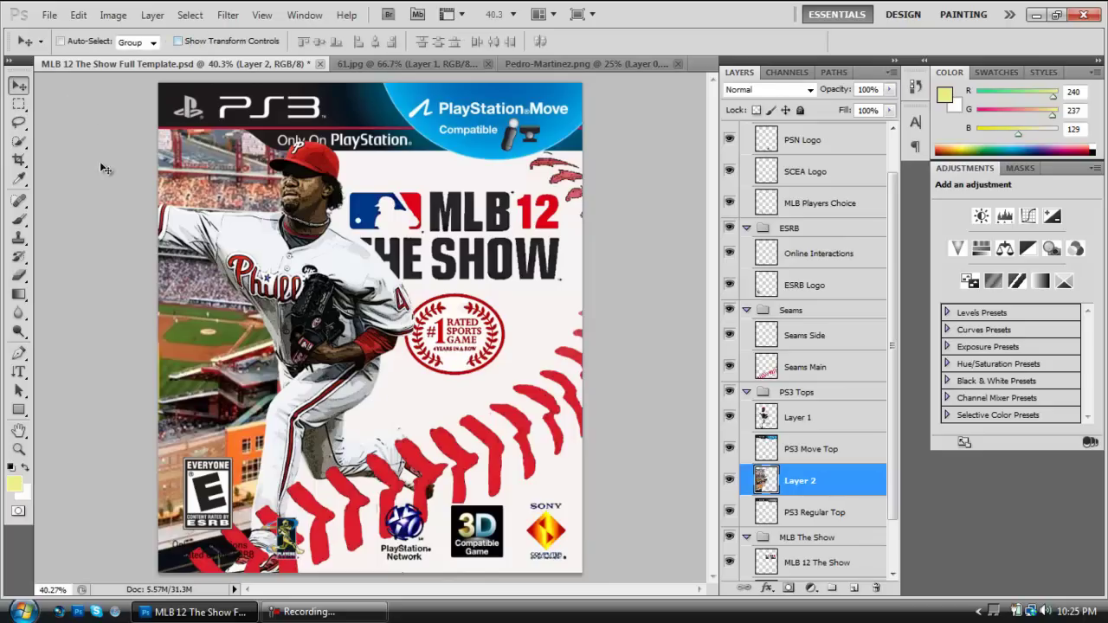